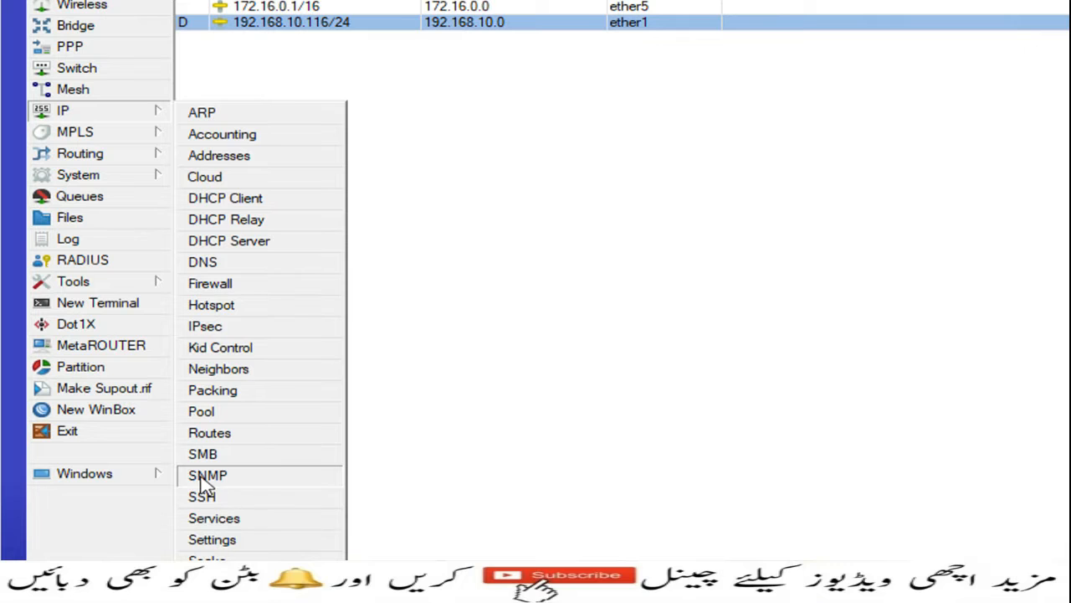
Open the SNMP communities list and disable the default public community.
{"action": "left_click", "coordinate": [232, 485]}
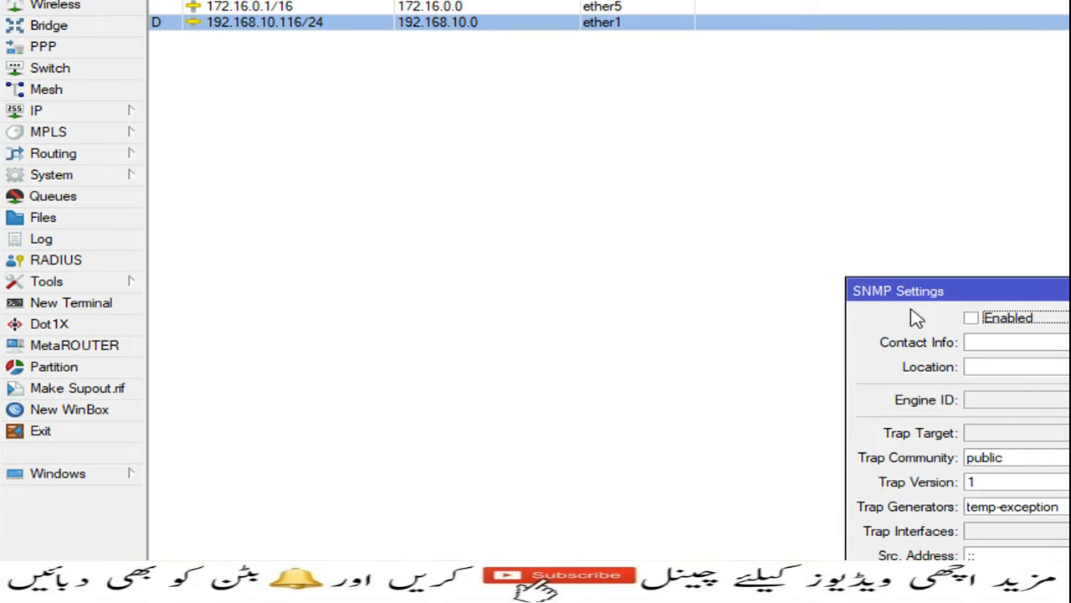
{"action": "left_click_drag", "start_coordinate": [952, 289], "coordinate": [394, 98]}
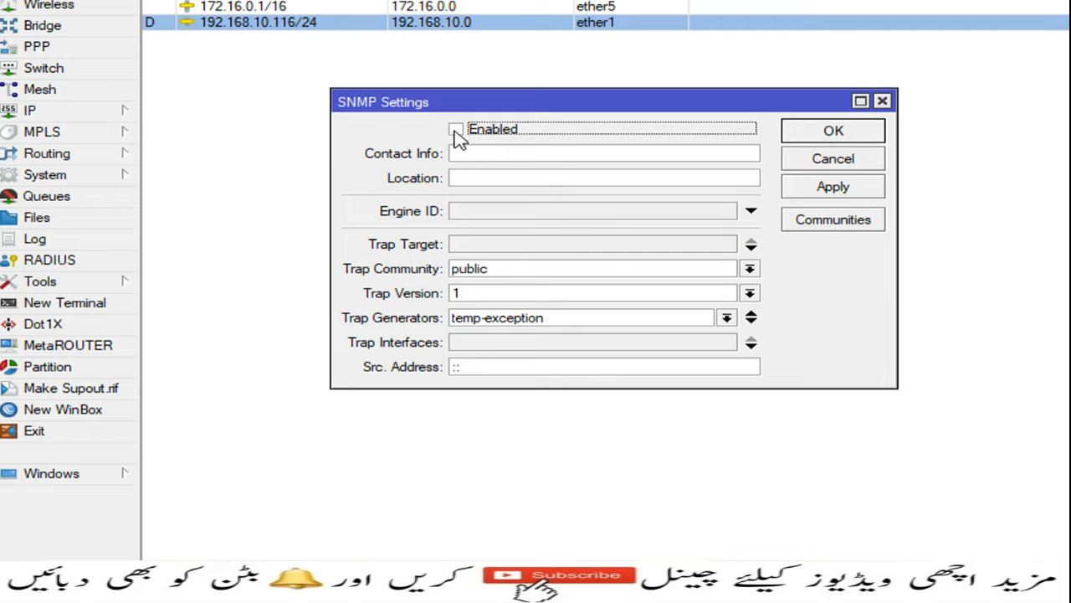
{"action": "left_click", "coordinate": [821, 224]}
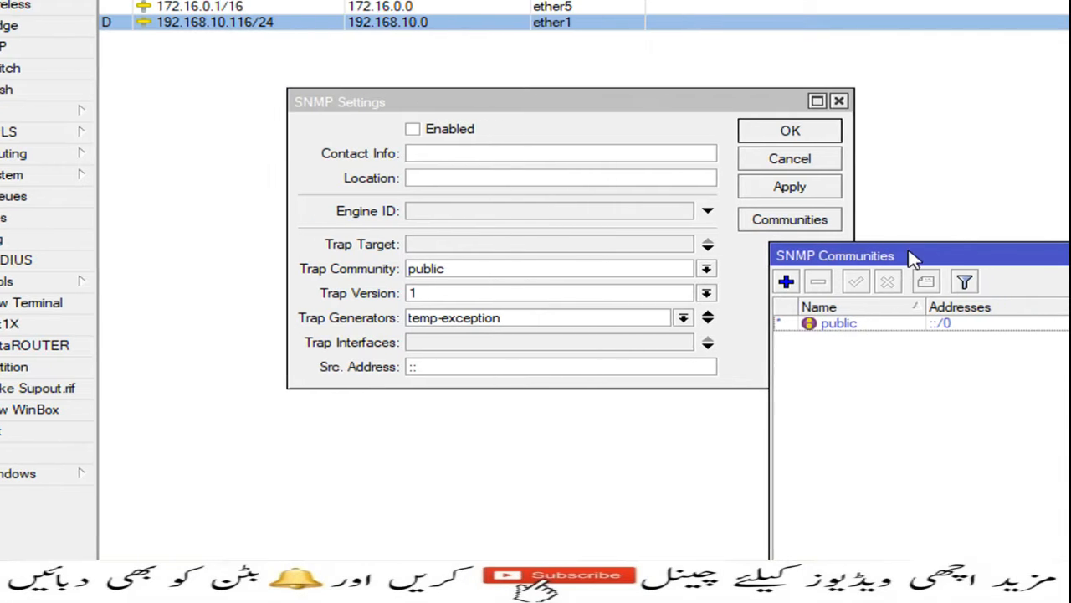
{"action": "left_click_drag", "start_coordinate": [912, 256], "coordinate": [644, 176]}
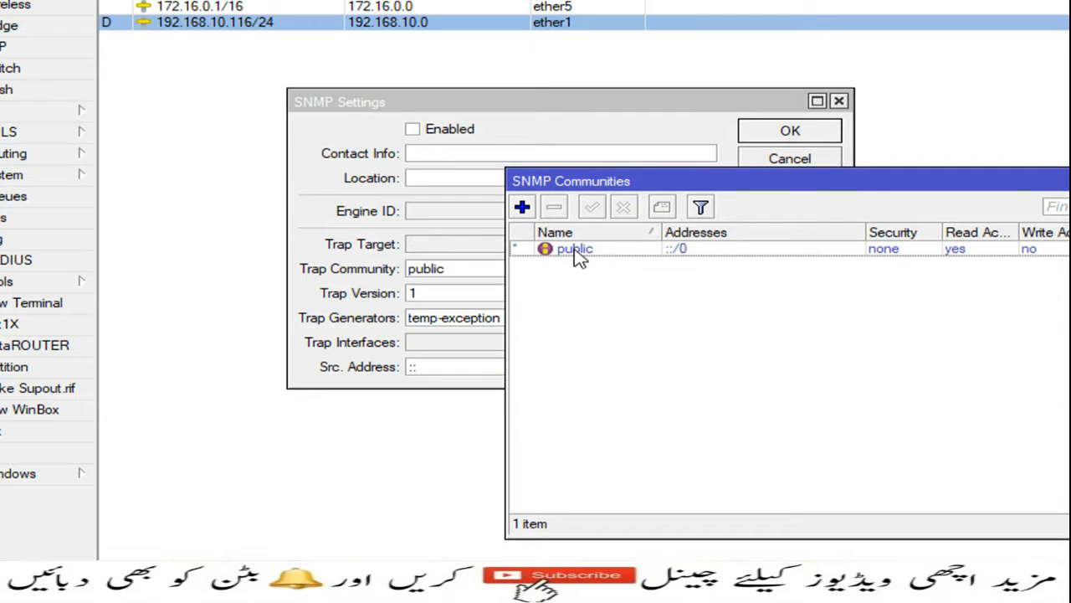
{"action": "left_click", "coordinate": [580, 250]}
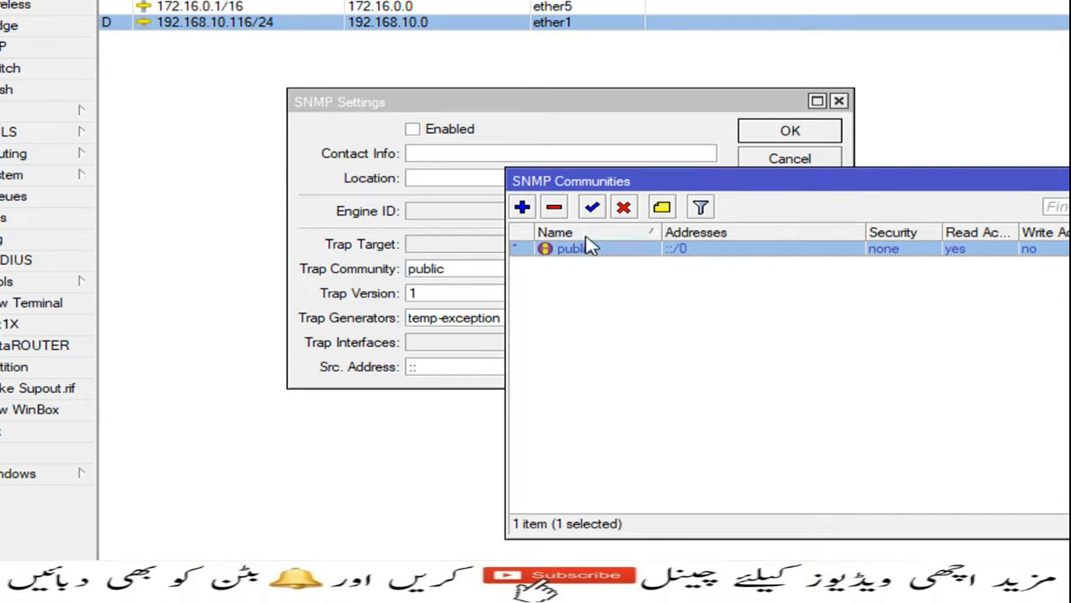
{"action": "left_click", "coordinate": [624, 208]}
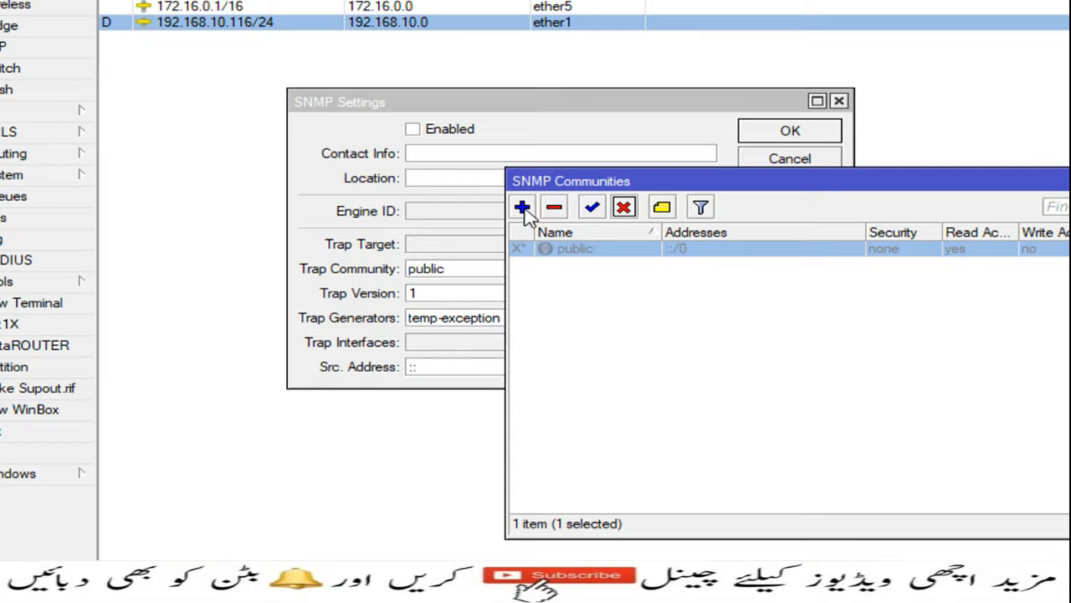
{"action": "left_click", "coordinate": [523, 208]}
{"action": "left_click_drag", "start_coordinate": [841, 290], "coordinate": [617, 214]}
{"action": "type", "text": "mikrotik"}
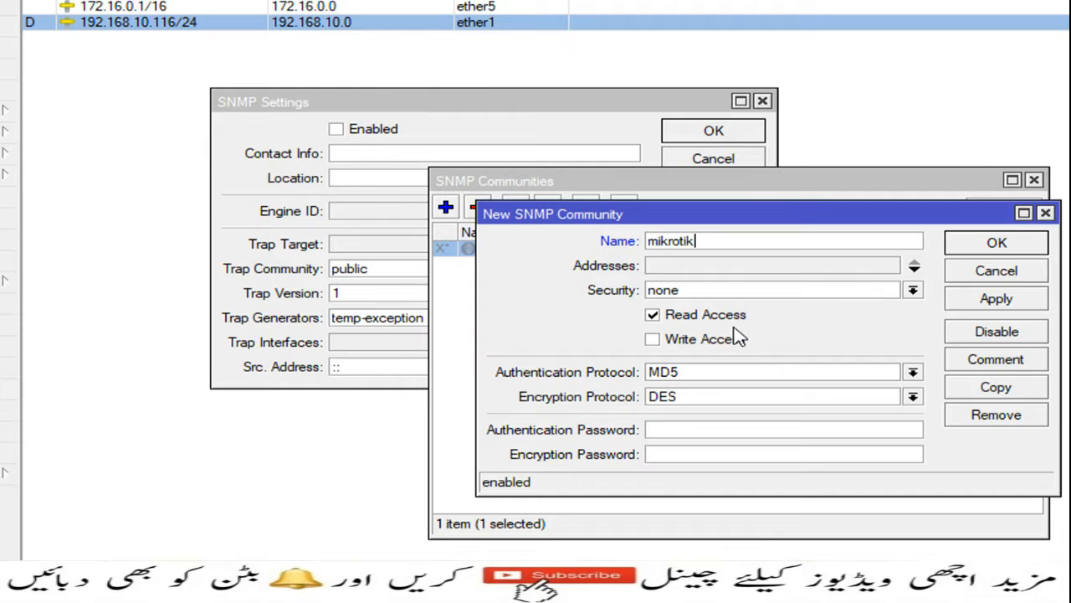
{"action": "left_click", "coordinate": [996, 300]}
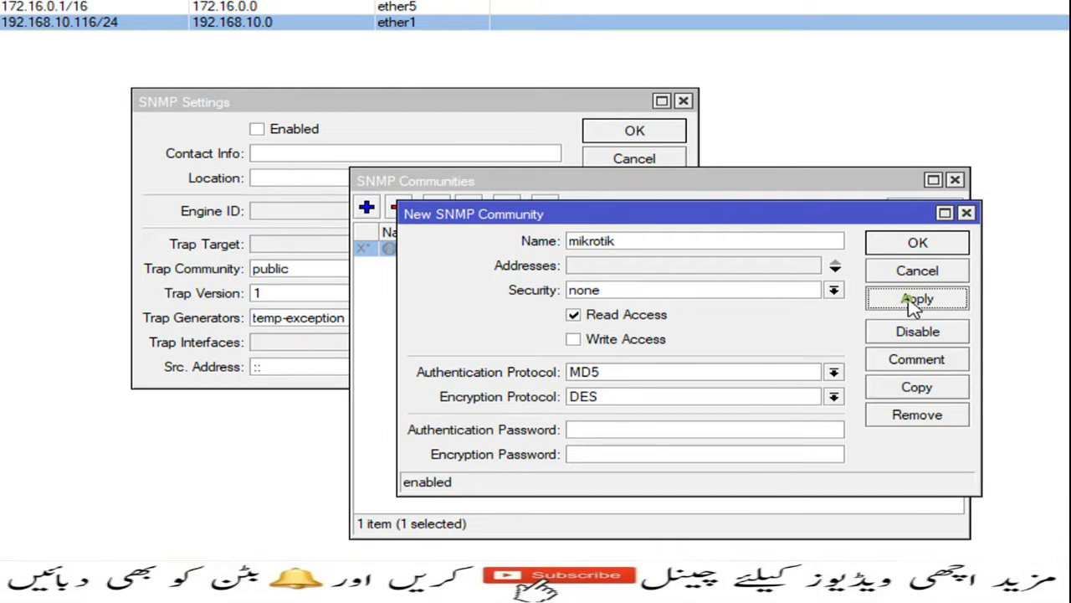
{"action": "left_click", "coordinate": [915, 243]}
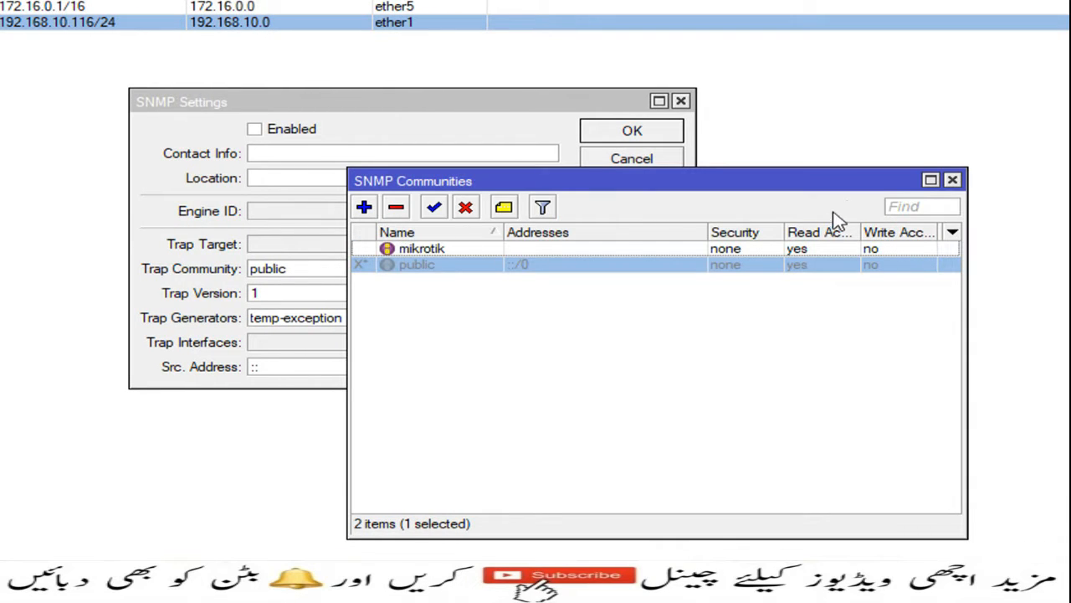
Enable SNMP with mikrotik as the trap community, then apply and save the settings.
{"action": "left_click", "coordinate": [952, 180]}
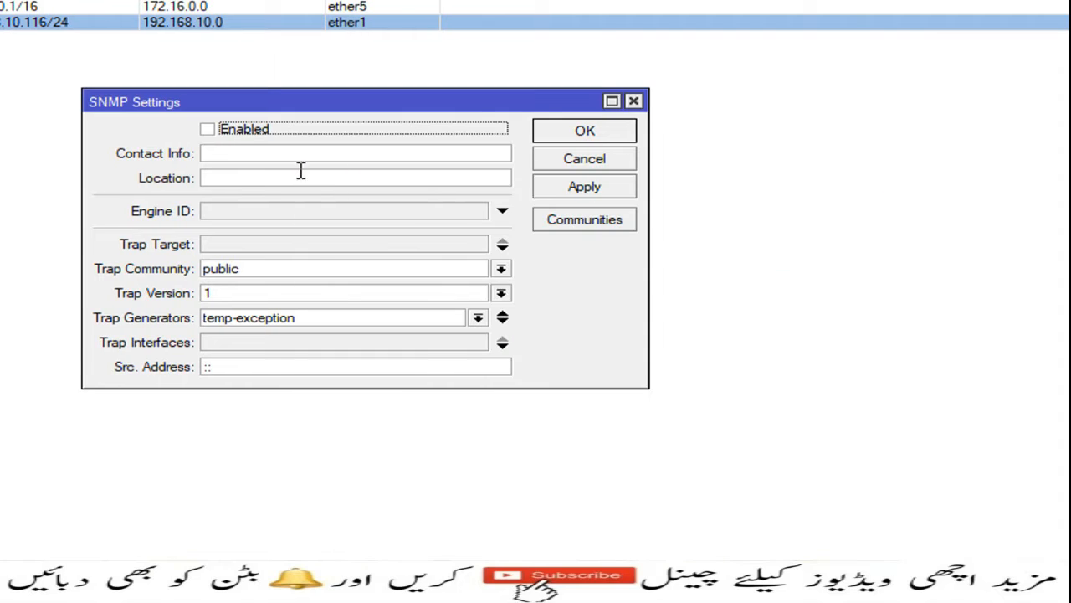
{"action": "left_click", "coordinate": [208, 132]}
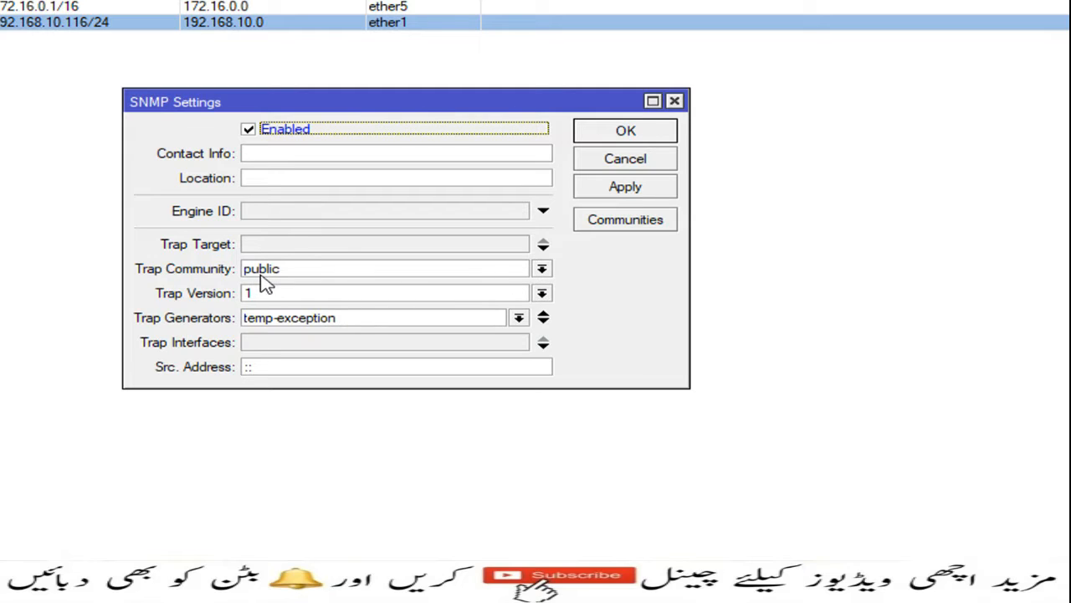
{"action": "left_click", "coordinate": [542, 272]}
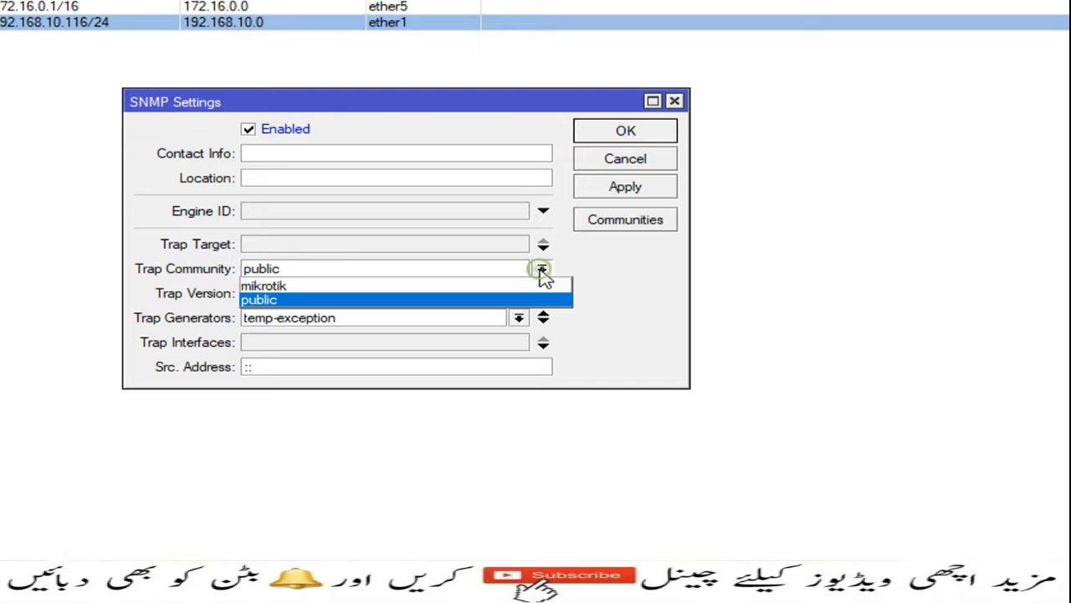
{"action": "left_click", "coordinate": [268, 287]}
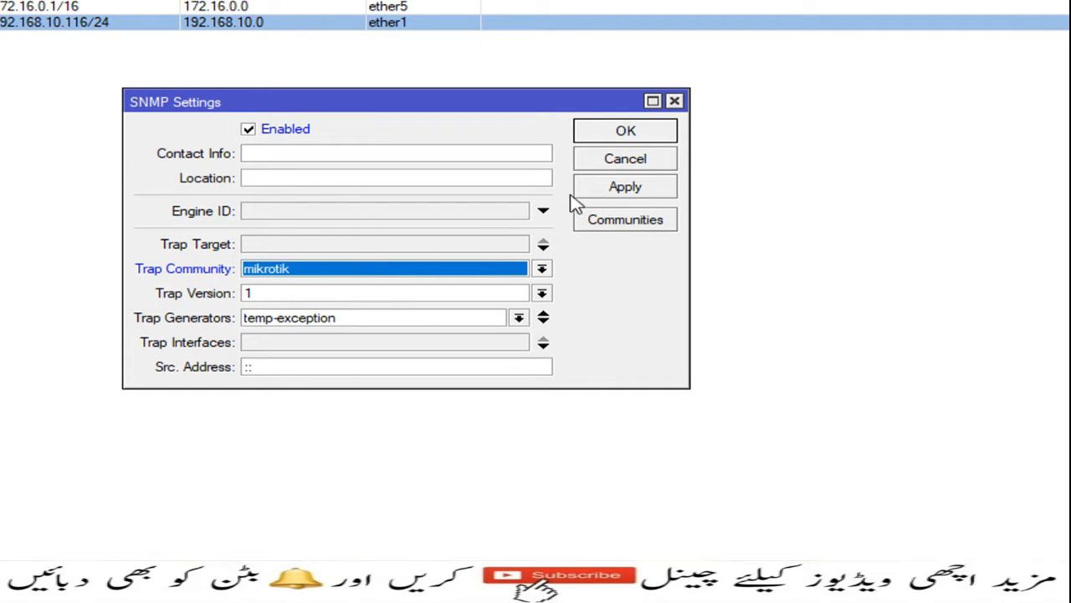
{"action": "left_click", "coordinate": [620, 189]}
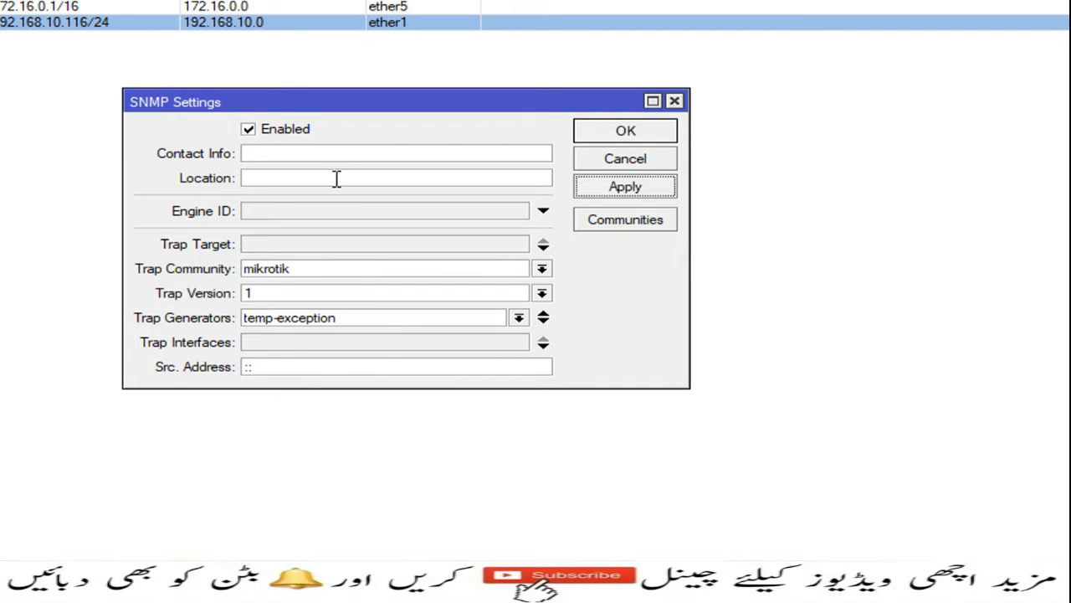
{"action": "left_click", "coordinate": [646, 134]}
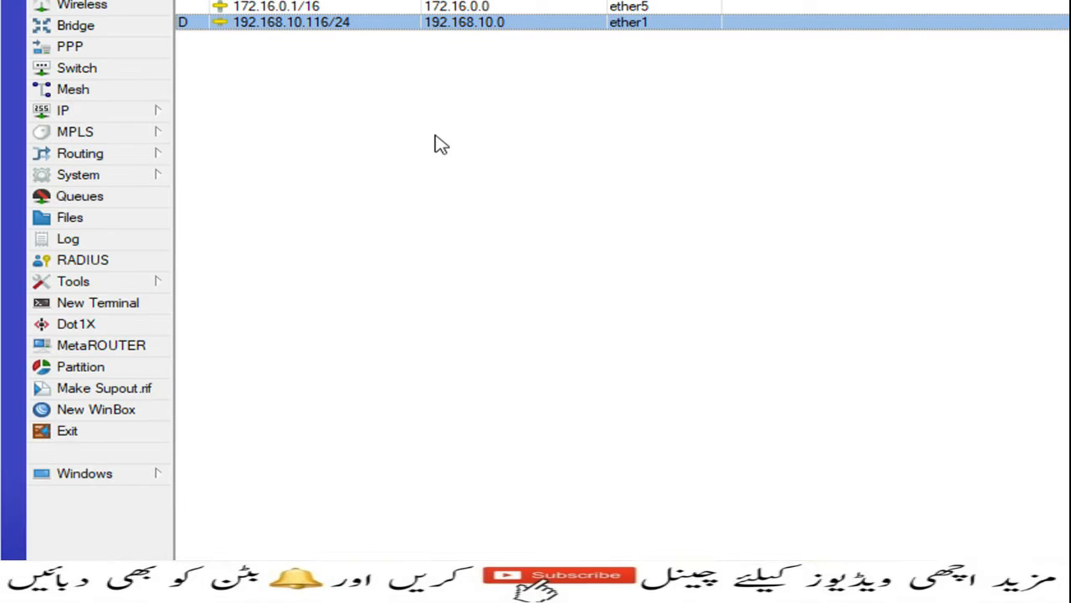
Create a firewall rule on the input chain matching UDP destination port 161.
{"action": "left_click", "coordinate": [120, 113]}
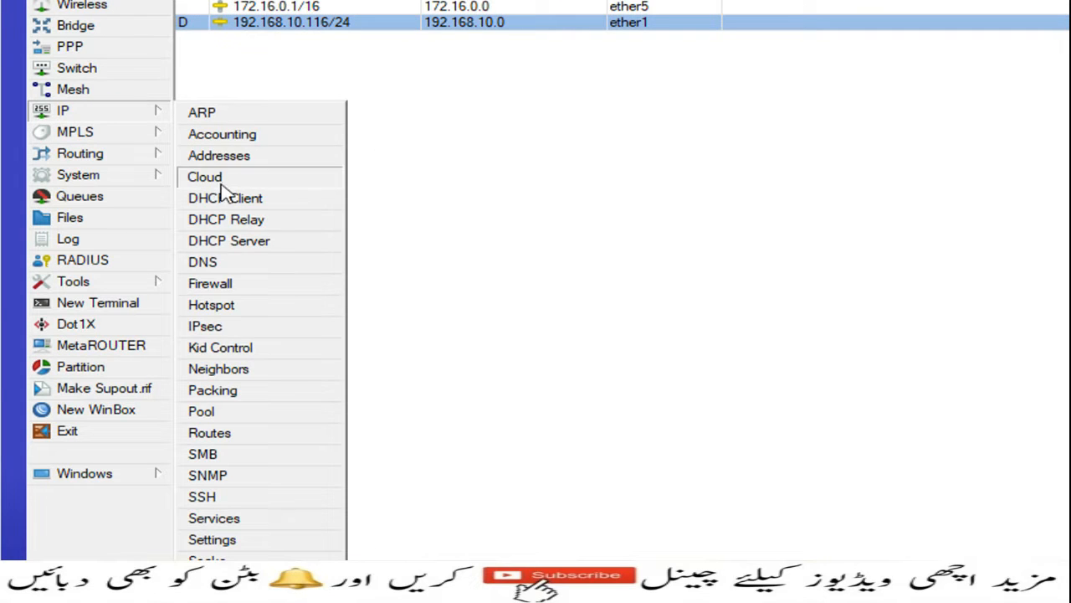
{"action": "left_click", "coordinate": [237, 288]}
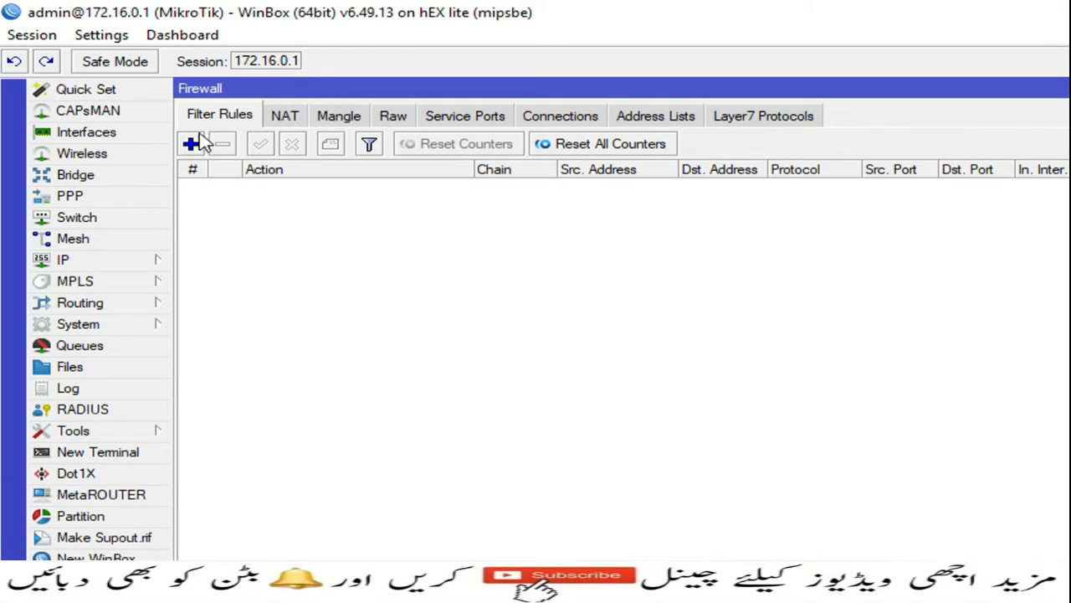
{"action": "left_click", "coordinate": [191, 144]}
{"action": "left_click", "coordinate": [211, 154]}
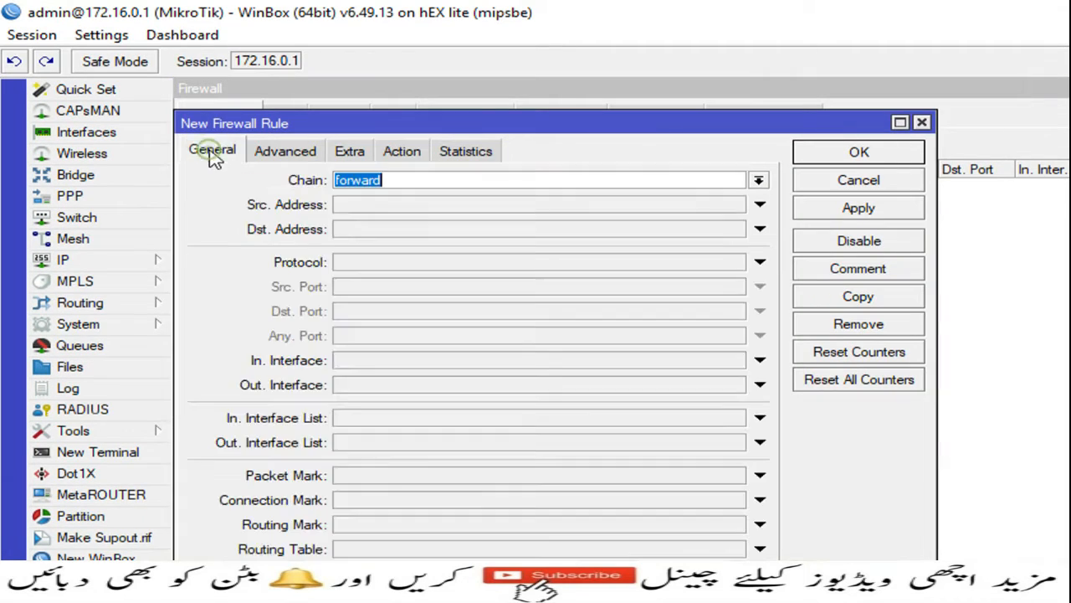
{"action": "left_click", "coordinate": [759, 180]}
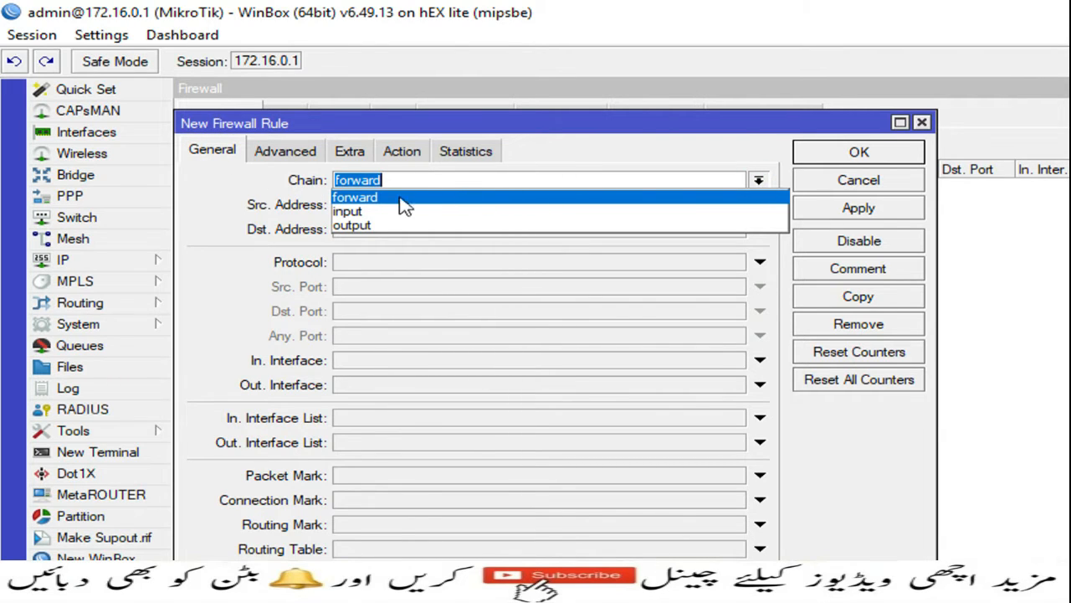
{"action": "left_click", "coordinate": [369, 211]}
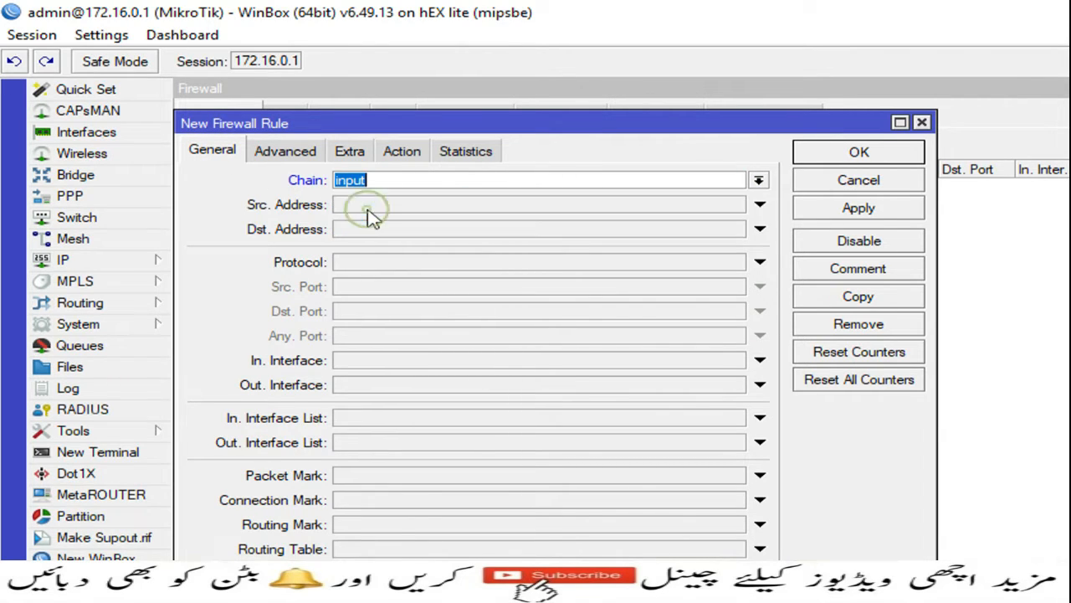
{"action": "left_click", "coordinate": [355, 265]}
{"action": "left_click", "coordinate": [735, 262]}
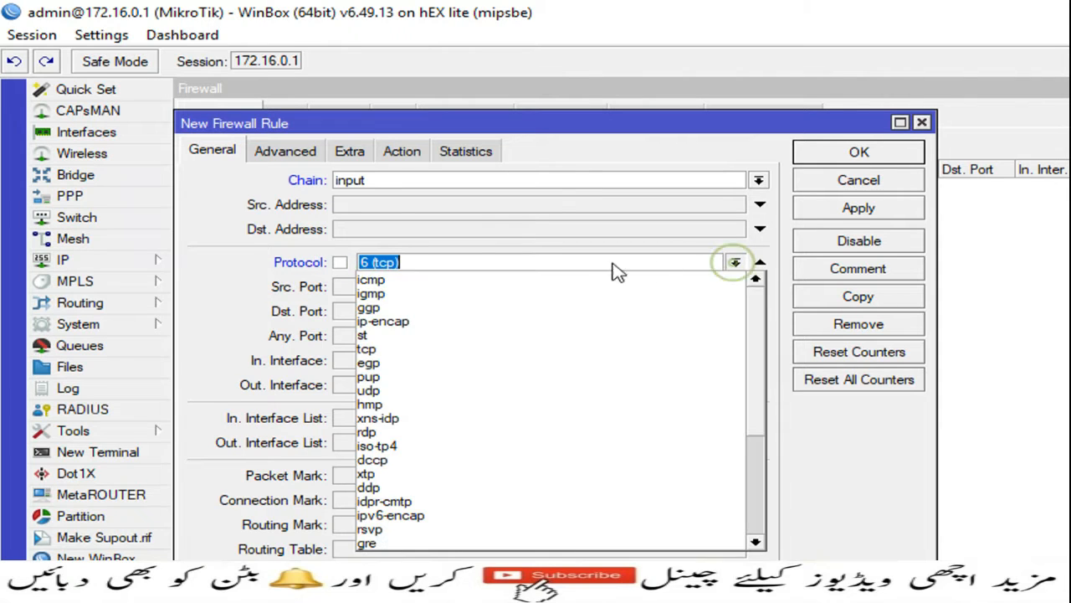
{"action": "left_click", "coordinate": [406, 390]}
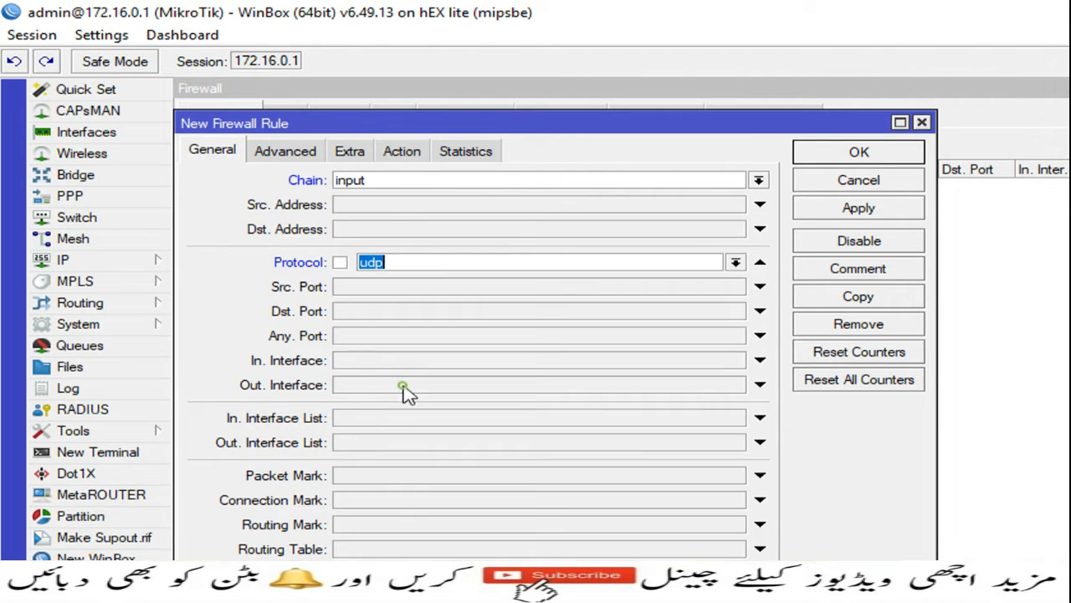
{"action": "left_click", "coordinate": [360, 313]}
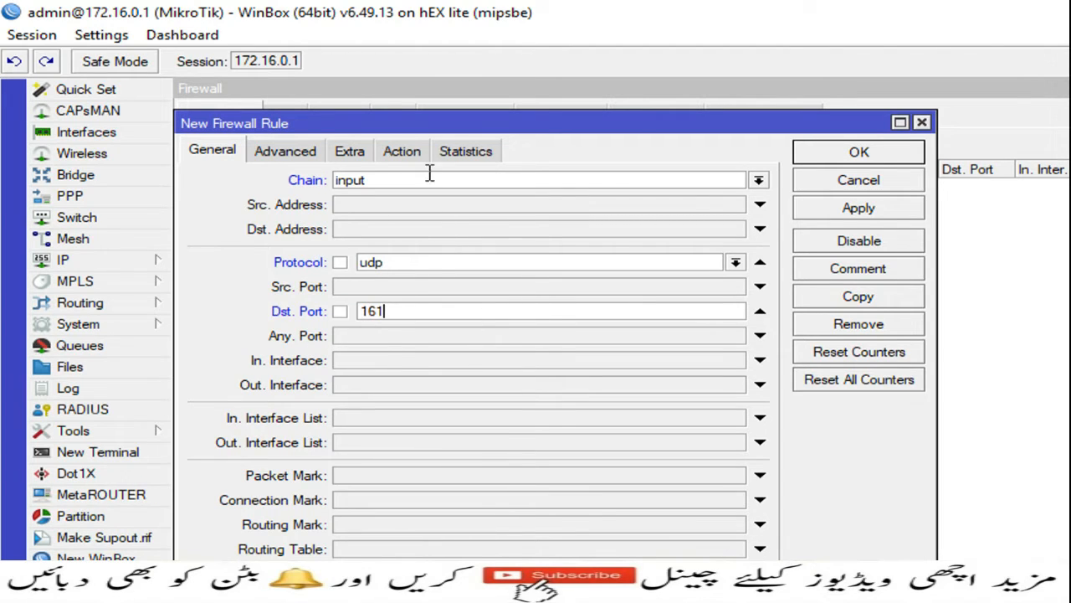
Set the rule's action to accept, comment it 'For Monitoring Through Zabbix', and save it.
{"action": "left_click", "coordinate": [401, 153]}
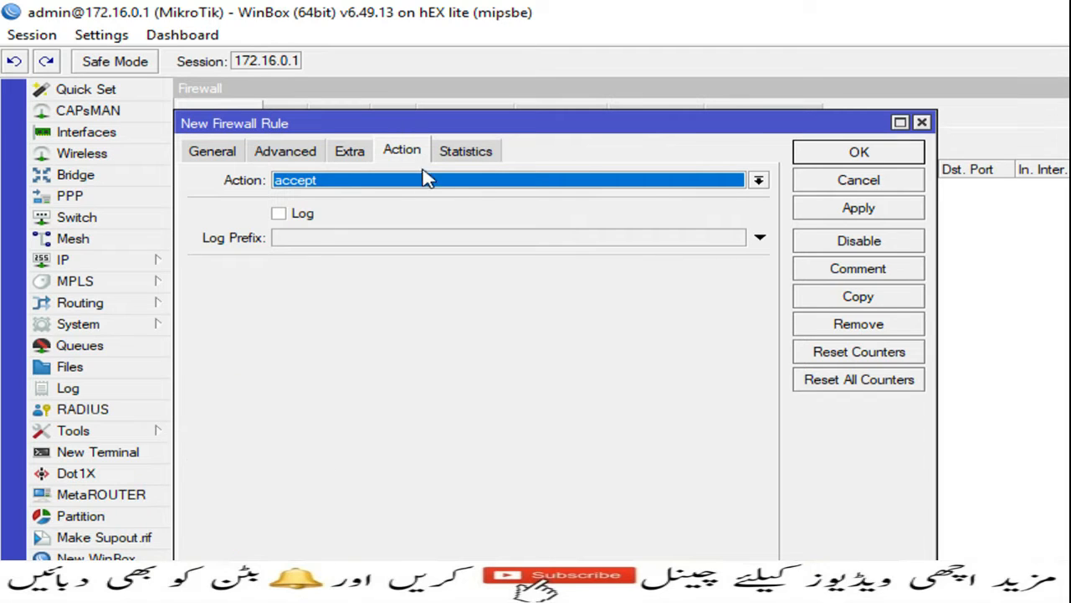
{"action": "left_click", "coordinate": [862, 210]}
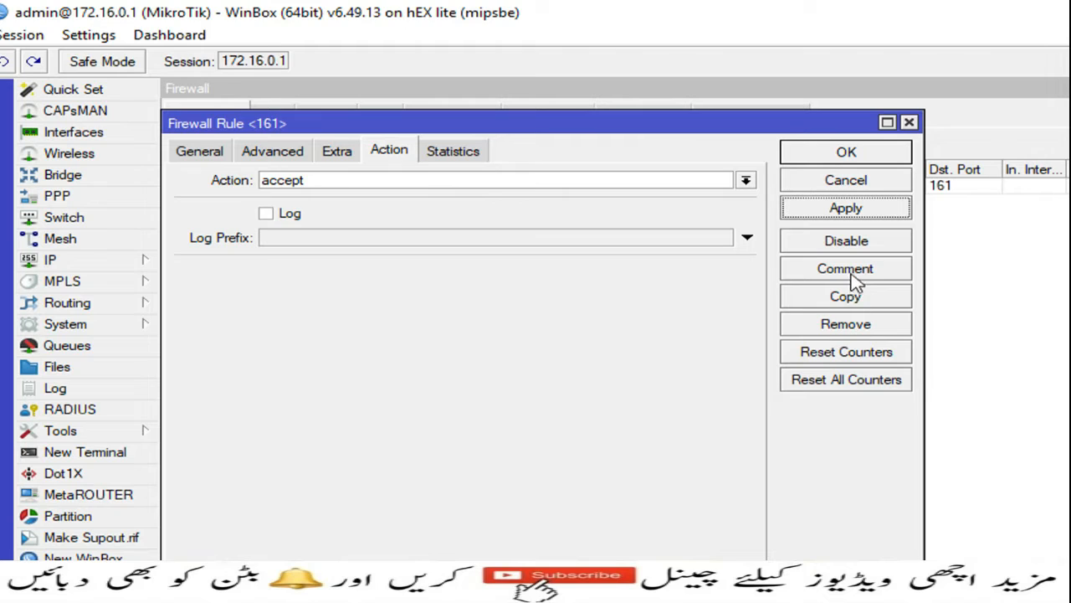
{"action": "left_click", "coordinate": [854, 272]}
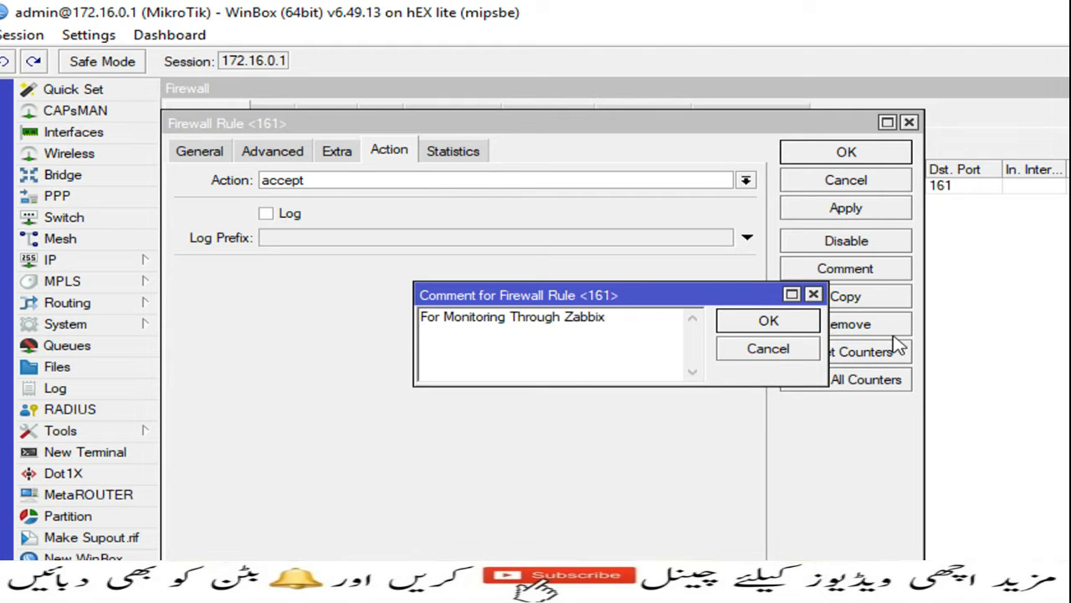
{"action": "left_click", "coordinate": [767, 320]}
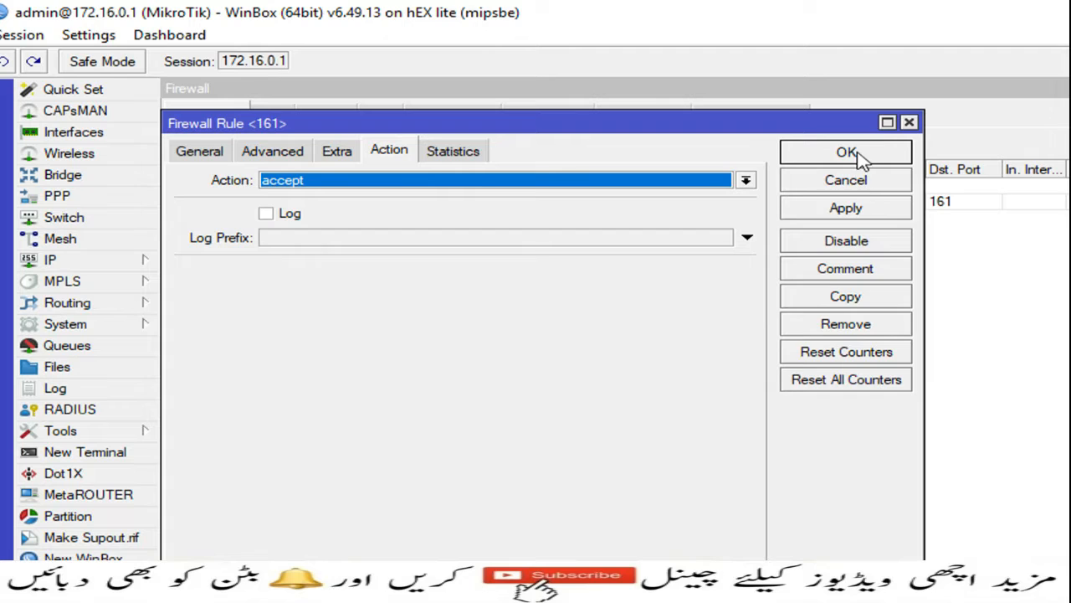
{"action": "left_click", "coordinate": [846, 152]}
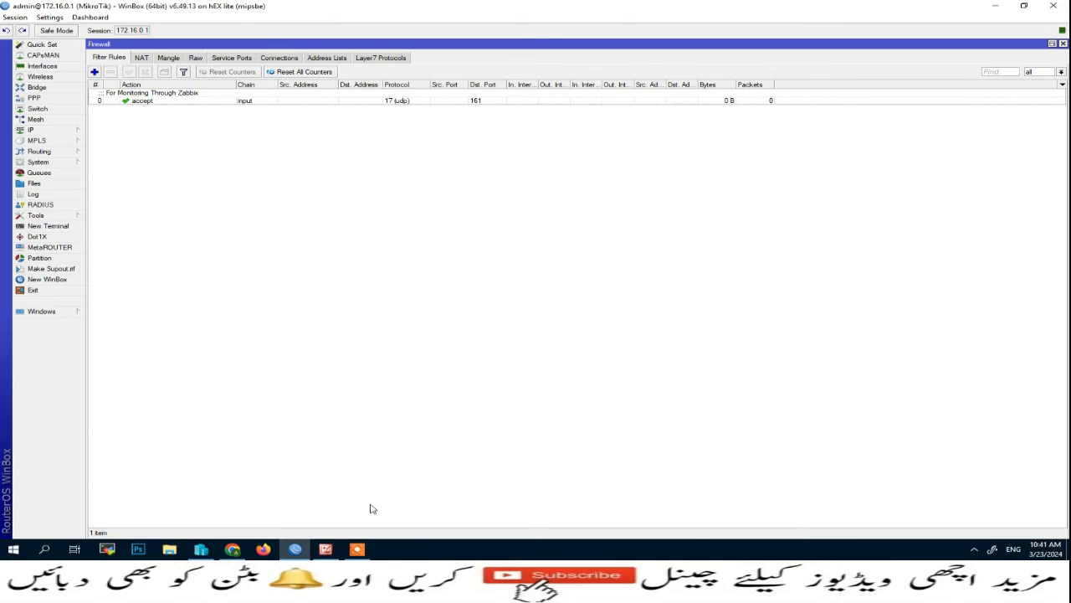
{"action": "left_click", "coordinate": [232, 549]}
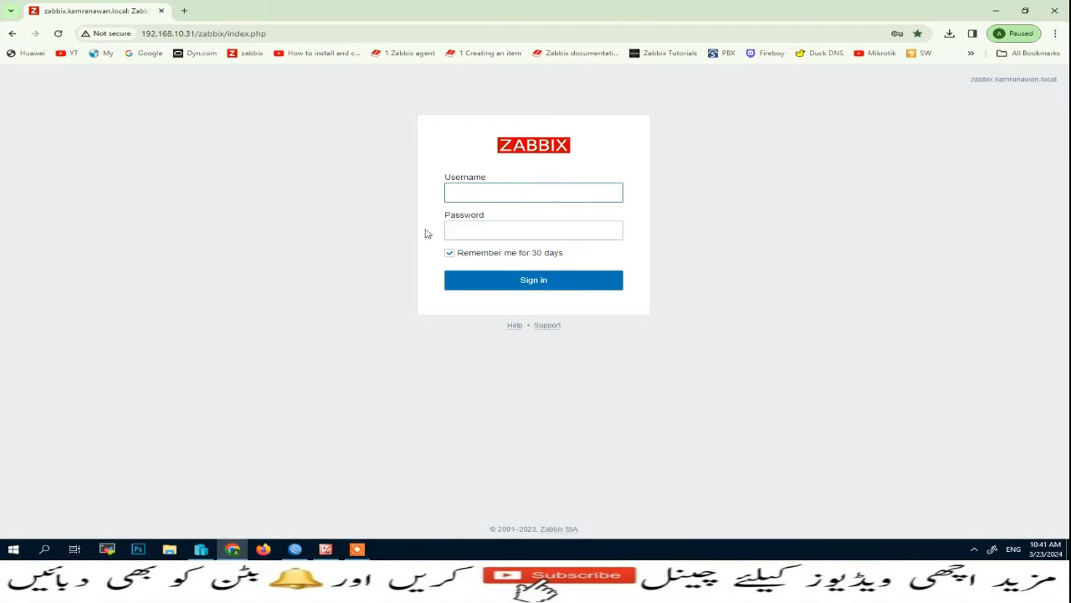
Sign in to Zabbix using the saved username and password.
{"action": "left_click", "coordinate": [483, 192]}
{"action": "left_click", "coordinate": [543, 221]}
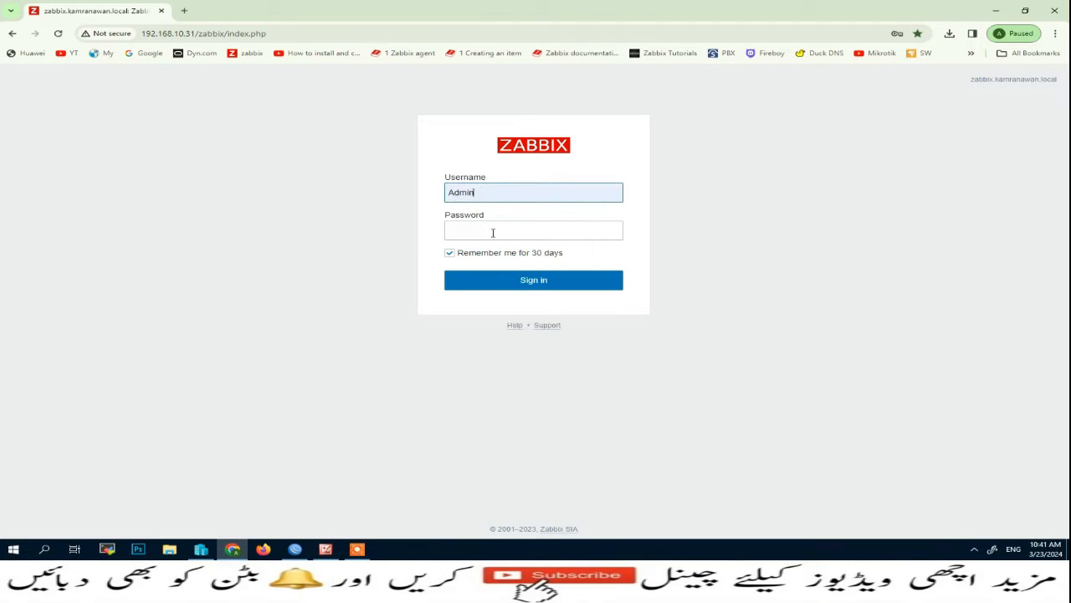
{"action": "left_click", "coordinate": [493, 233]}
{"action": "left_click", "coordinate": [577, 263]}
{"action": "left_click", "coordinate": [536, 285]}
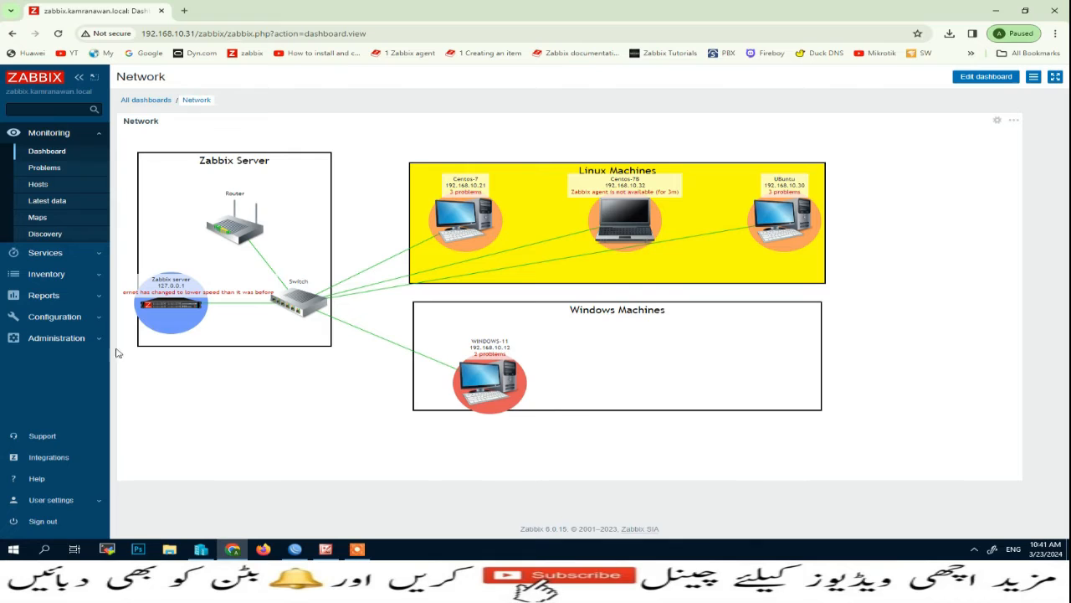
Go to Configuration > Host groups and start a new host group.
{"action": "left_click", "coordinate": [97, 317]}
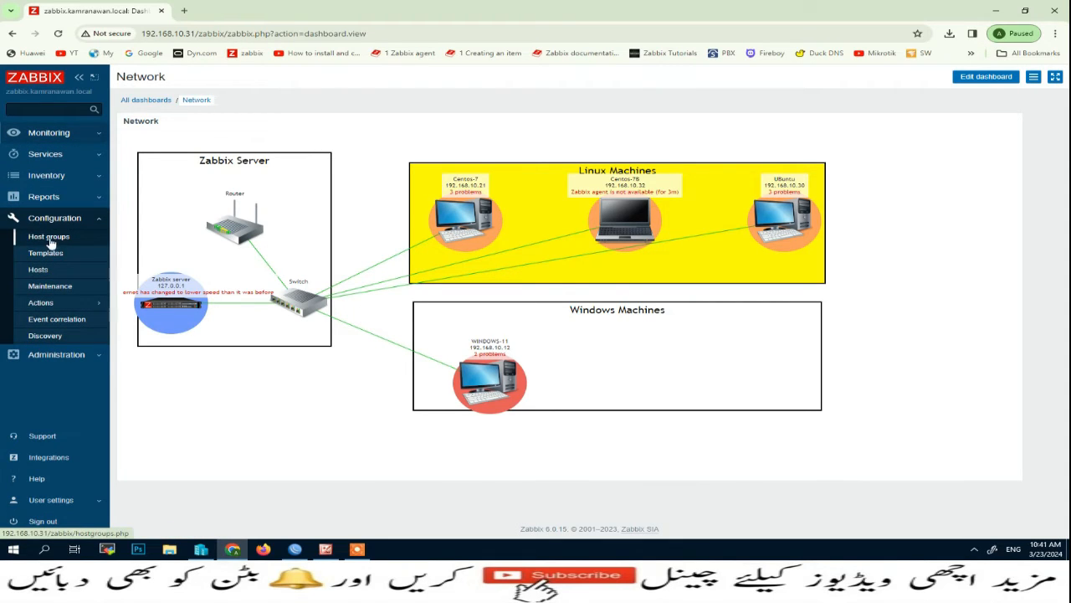
{"action": "left_click", "coordinate": [62, 242]}
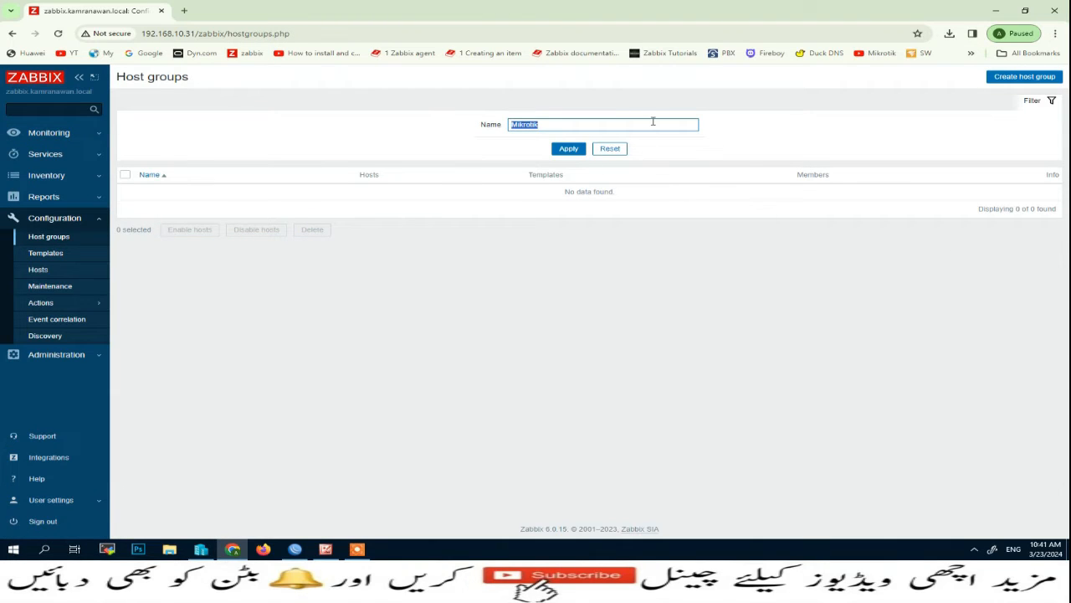
{"action": "left_click", "coordinate": [1015, 81]}
{"action": "left_click", "coordinate": [1028, 78]}
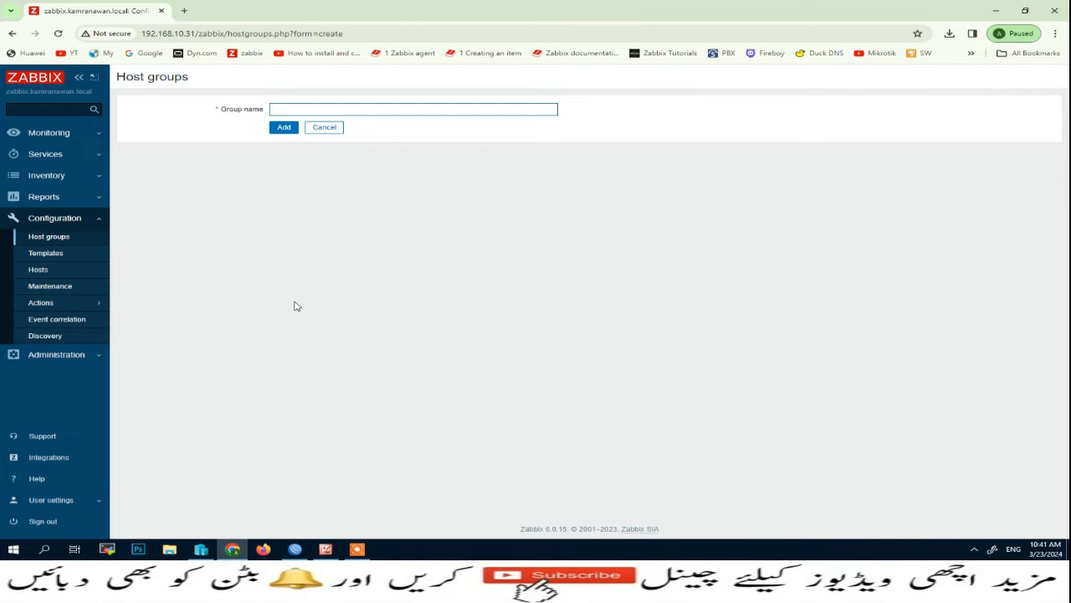
Add a host group named 'MikroTik RouterBoard', then open Configuration > Hosts.
{"action": "left_click", "coordinate": [285, 110]}
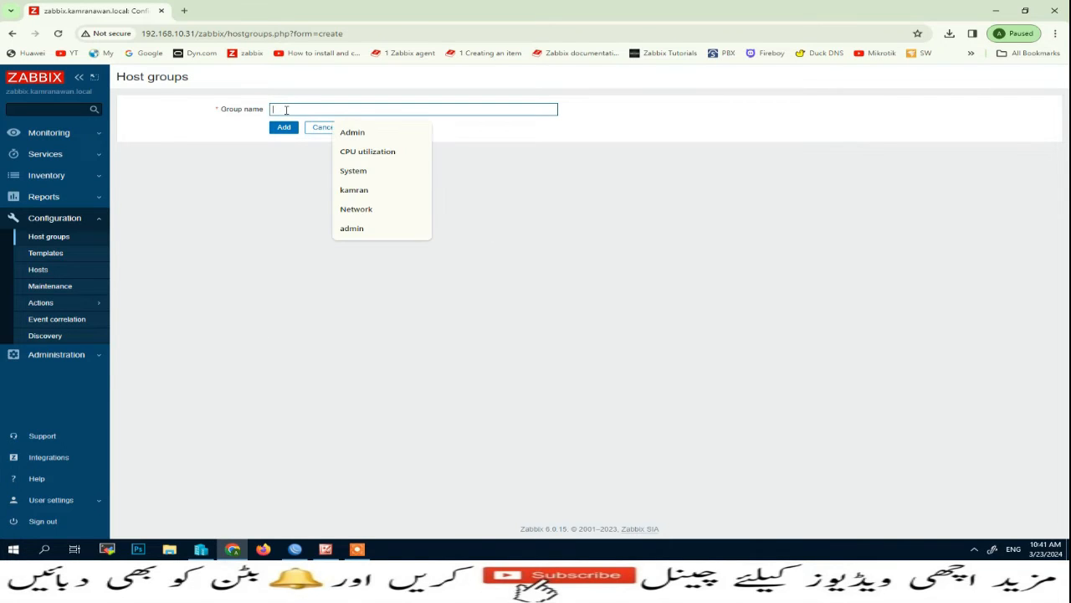
{"action": "type", "text": "MikroTik RouterBoard"}
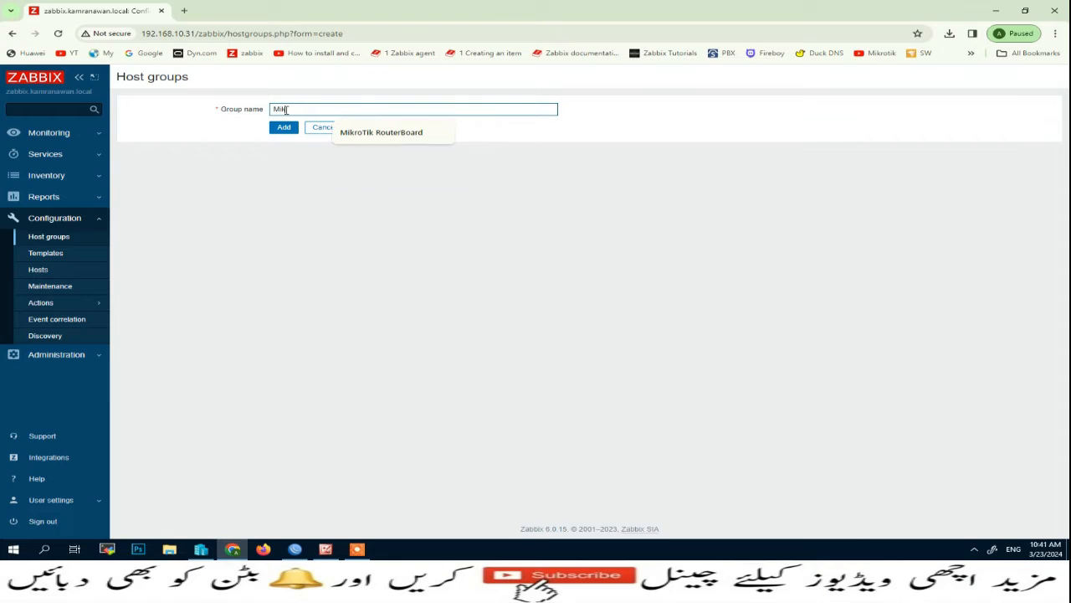
{"action": "left_click", "coordinate": [382, 133]}
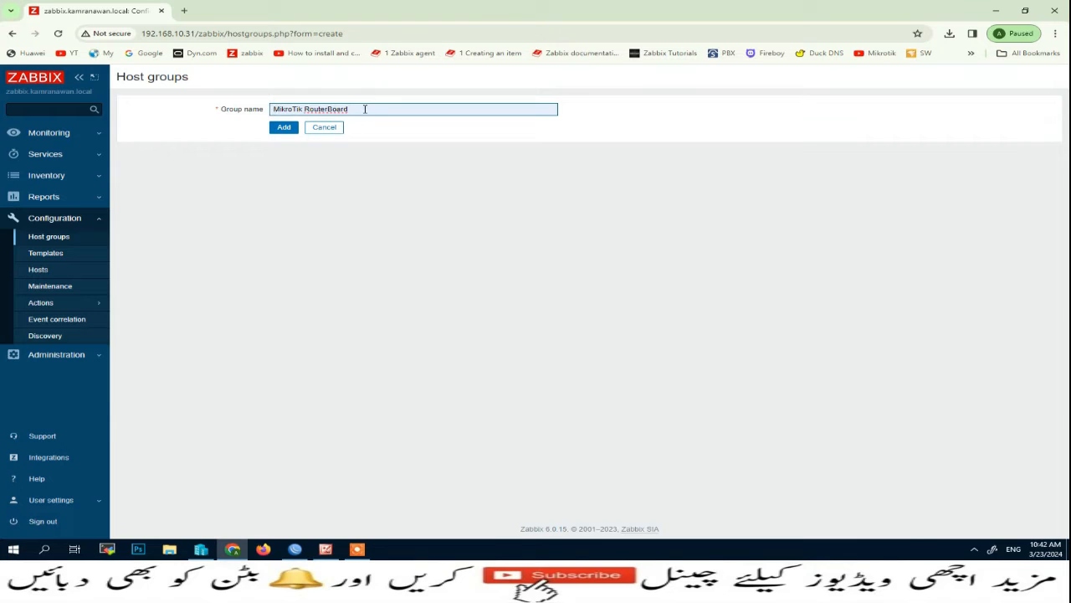
{"action": "left_click", "coordinate": [284, 128]}
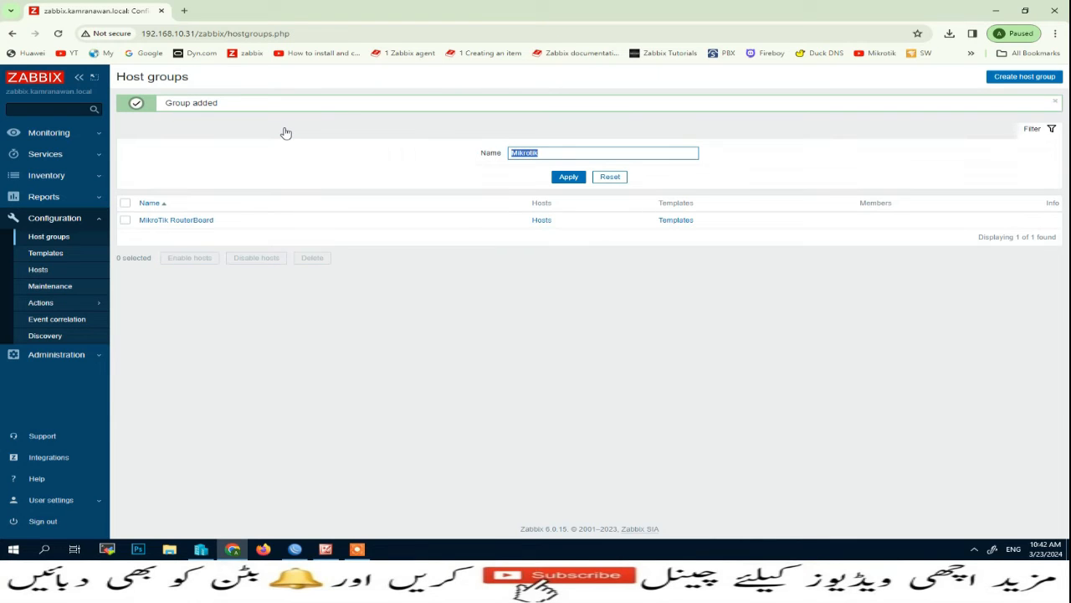
{"action": "left_click", "coordinate": [39, 269]}
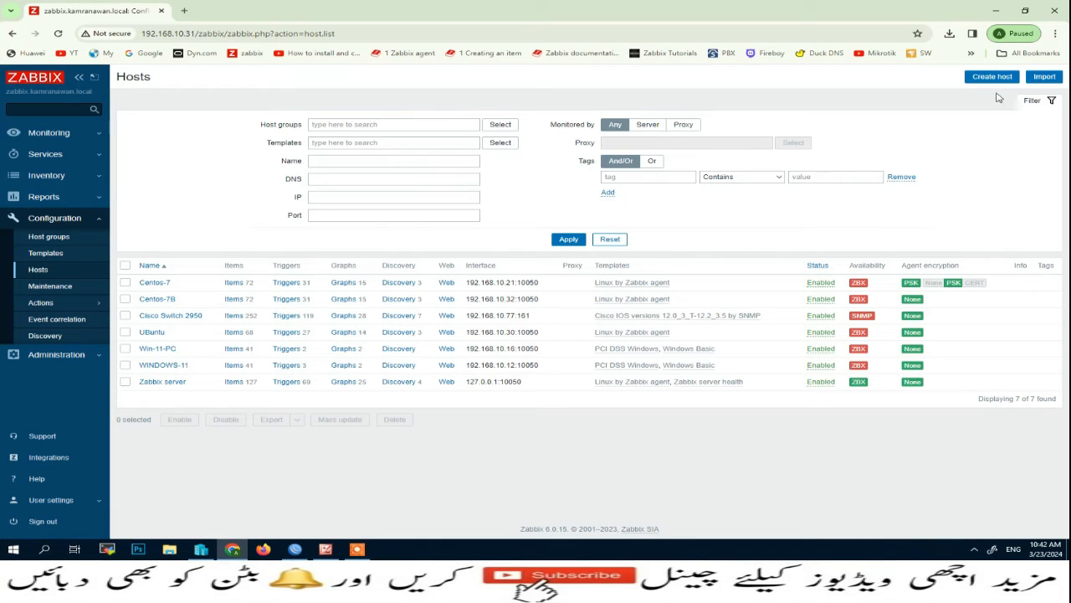
Start a new host named MikroTik and link the Mikrotik by SNMP template.
{"action": "left_click", "coordinate": [991, 78]}
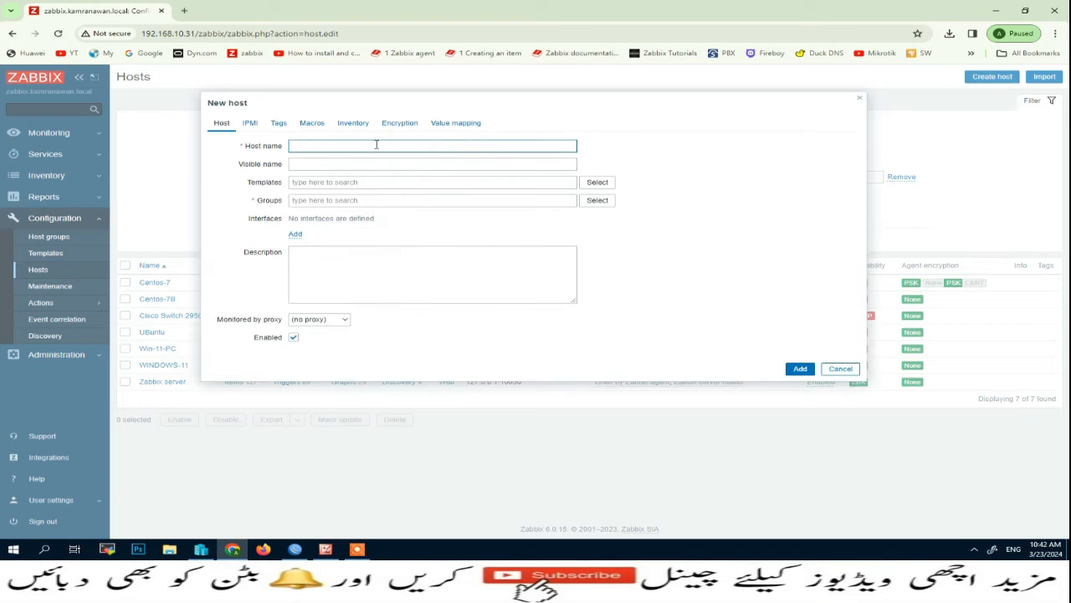
{"action": "type", "text": "mikr"}
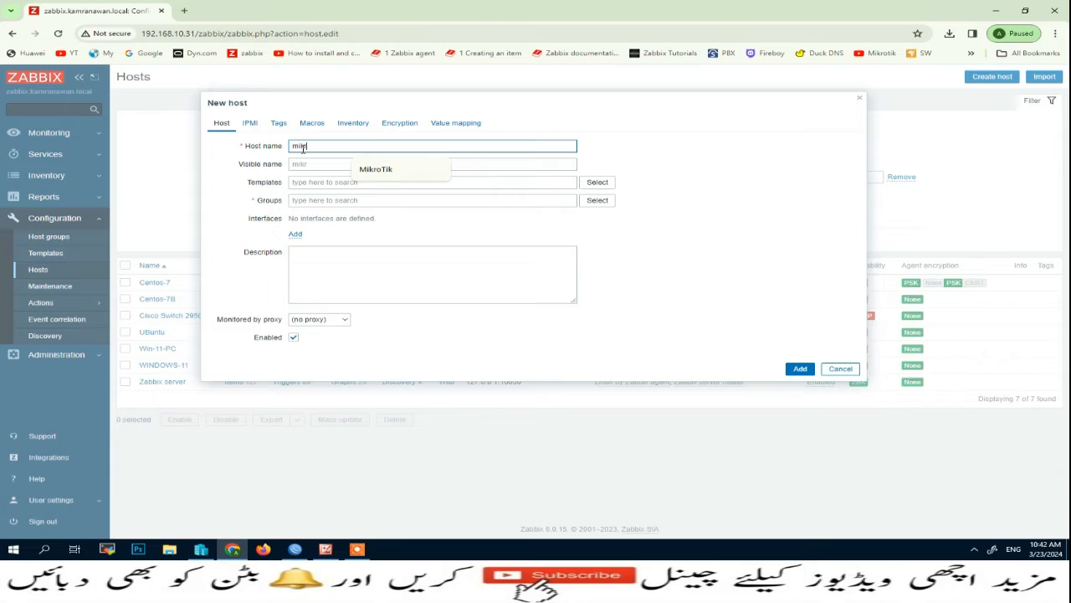
{"action": "type", "text": "otik"}
{"action": "left_click", "coordinate": [381, 171]}
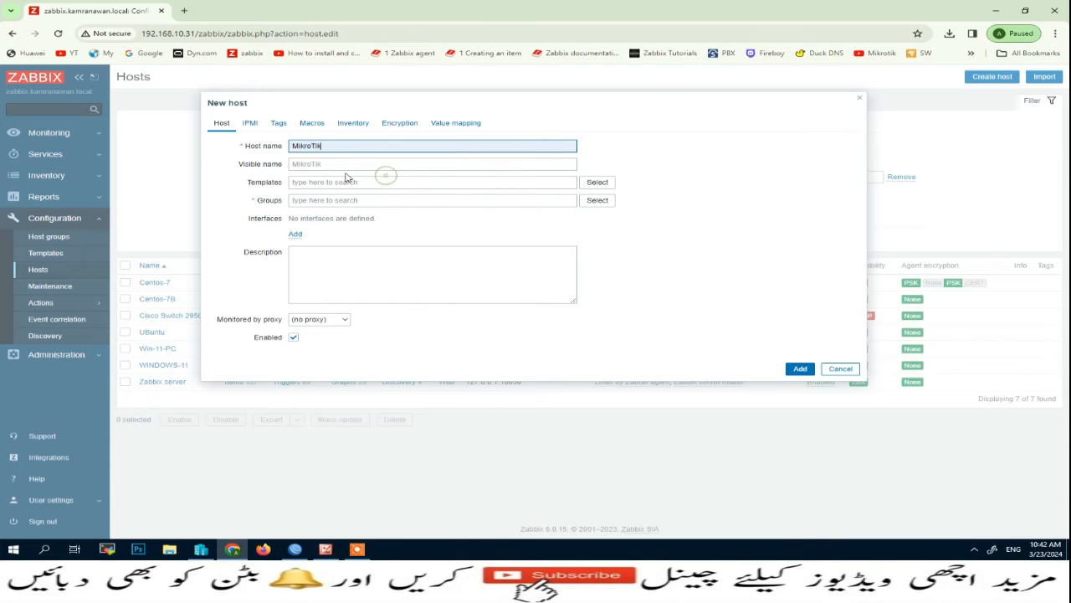
{"action": "left_click", "coordinate": [597, 183]}
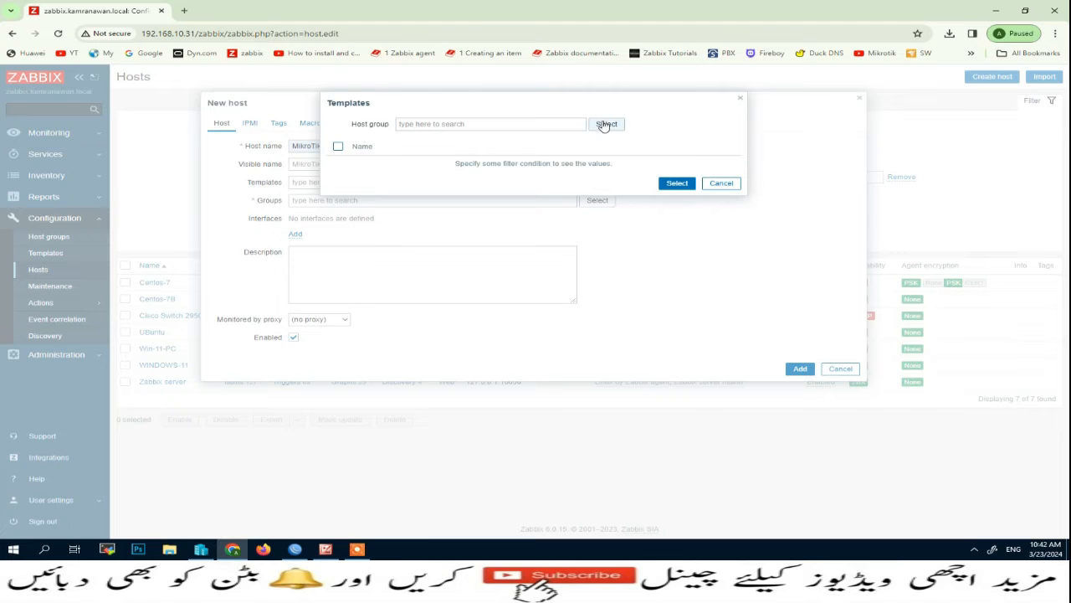
{"action": "left_click", "coordinate": [605, 124]}
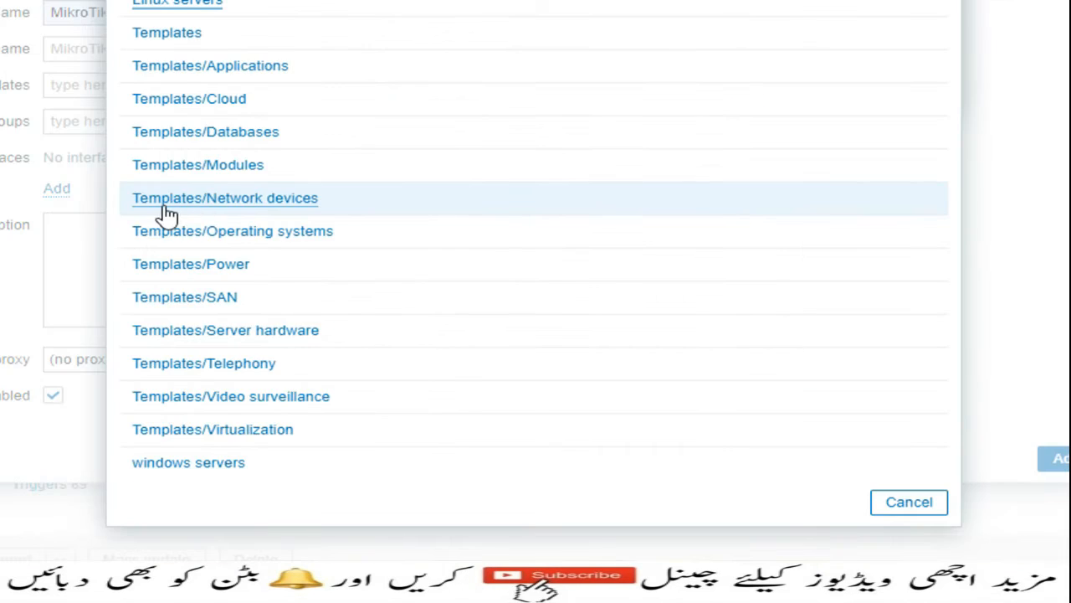
{"action": "left_click", "coordinate": [256, 206]}
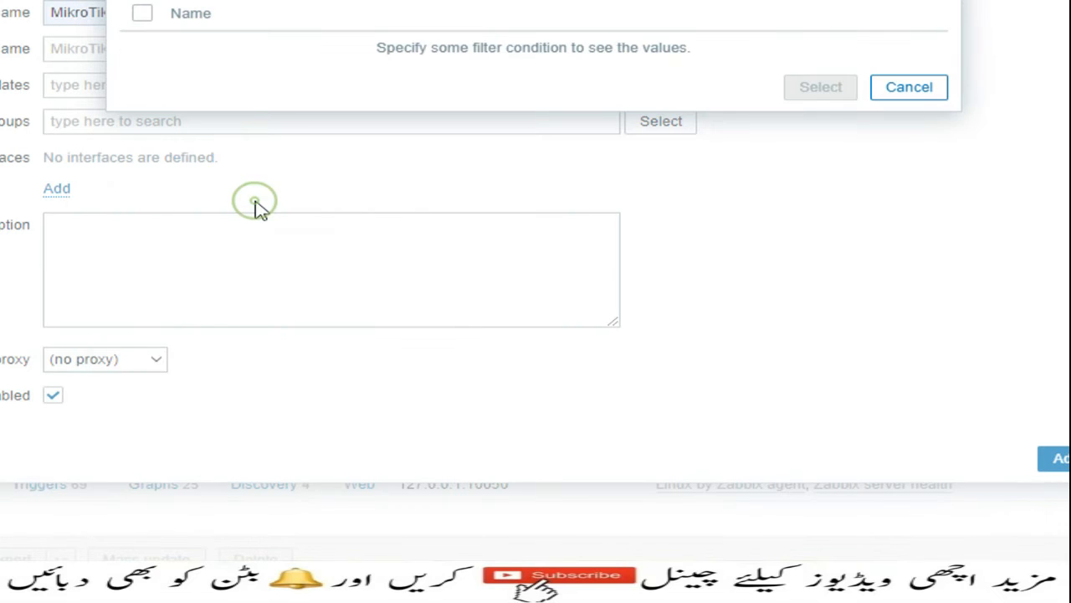
{"action": "scroll", "coordinate": [285, 210], "scroll_direction": "down", "scroll_amount": 8}
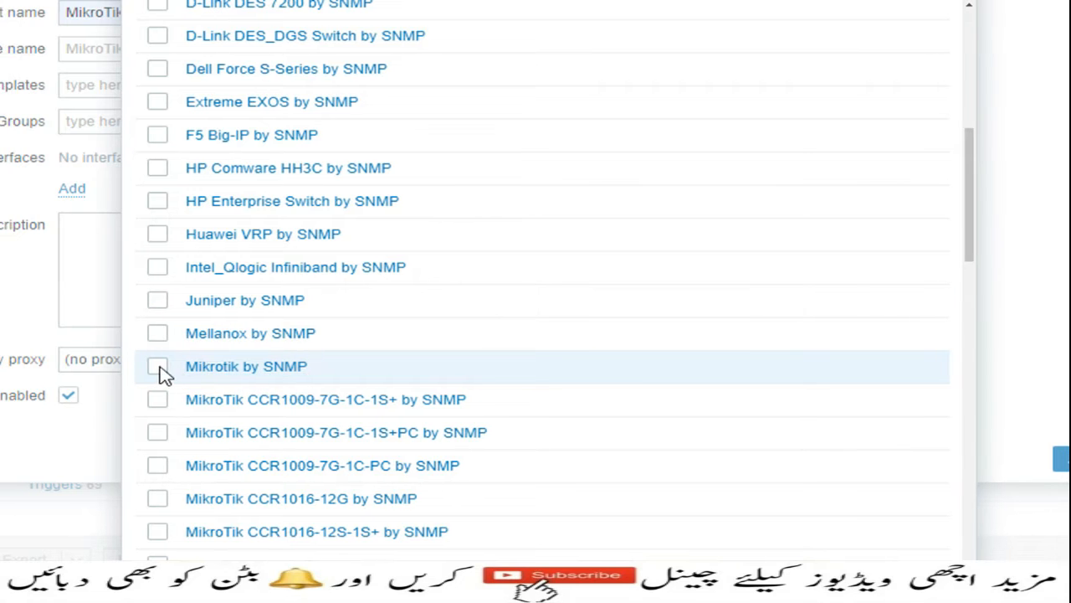
{"action": "left_click", "coordinate": [142, 365]}
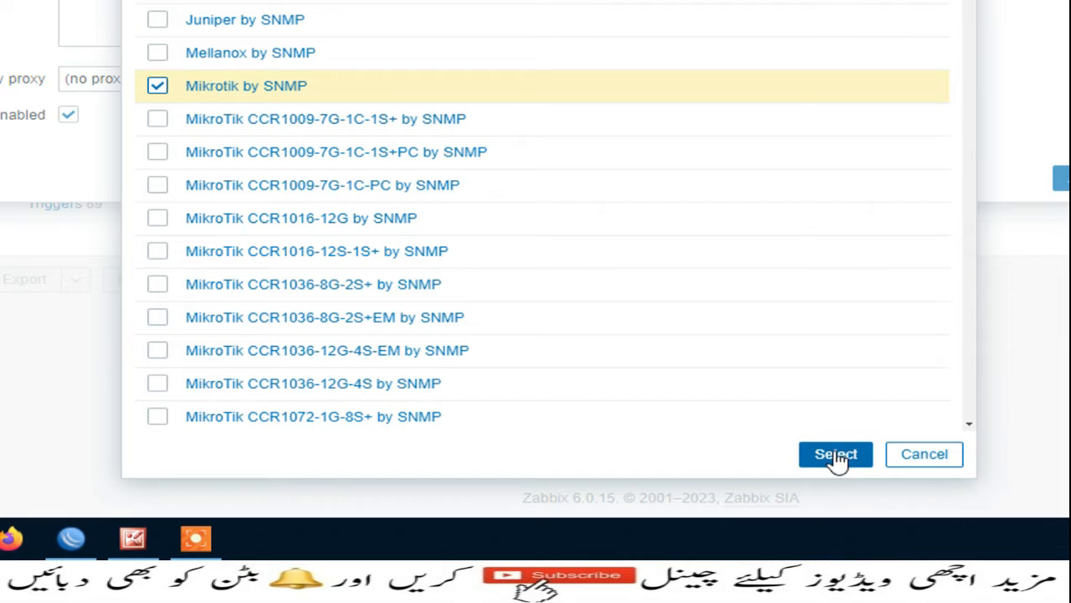
{"action": "left_click", "coordinate": [836, 456]}
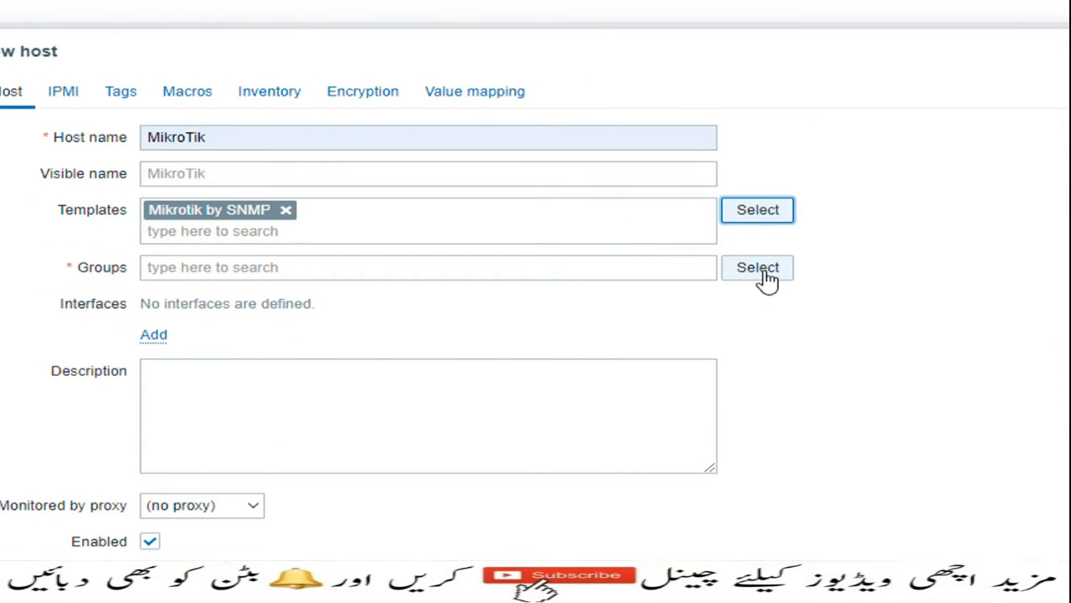
Put the host in the MikroTik RouterBoard group and add an SNMP interface.
{"action": "left_click", "coordinate": [763, 270]}
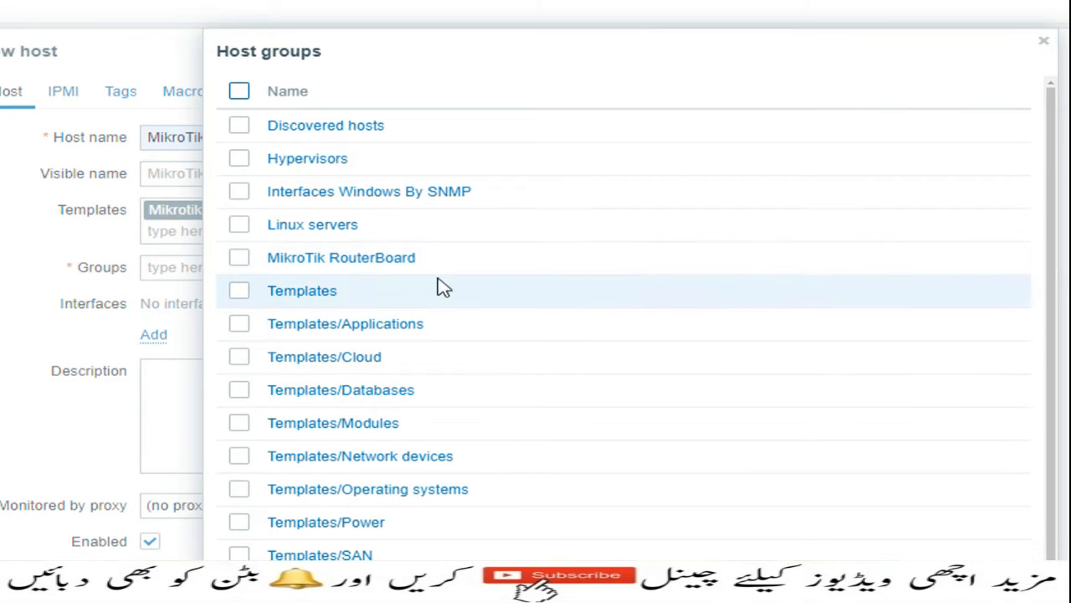
{"action": "left_click", "coordinate": [237, 262]}
{"action": "left_click", "coordinate": [238, 262]}
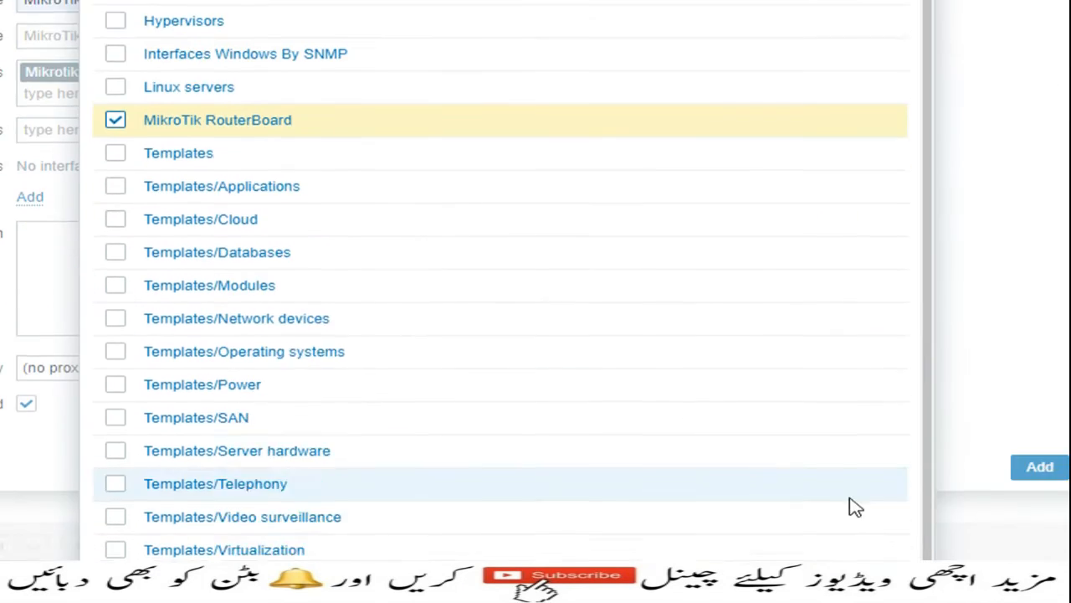
{"action": "scroll", "coordinate": [837, 502], "scroll_direction": "down", "scroll_amount": 4}
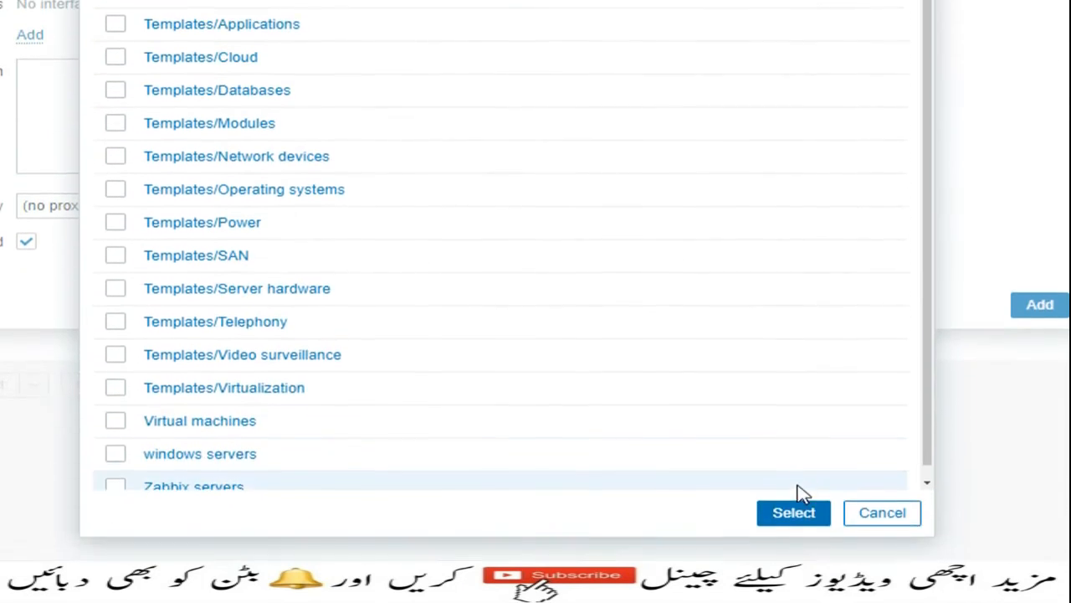
{"action": "left_click", "coordinate": [796, 474]}
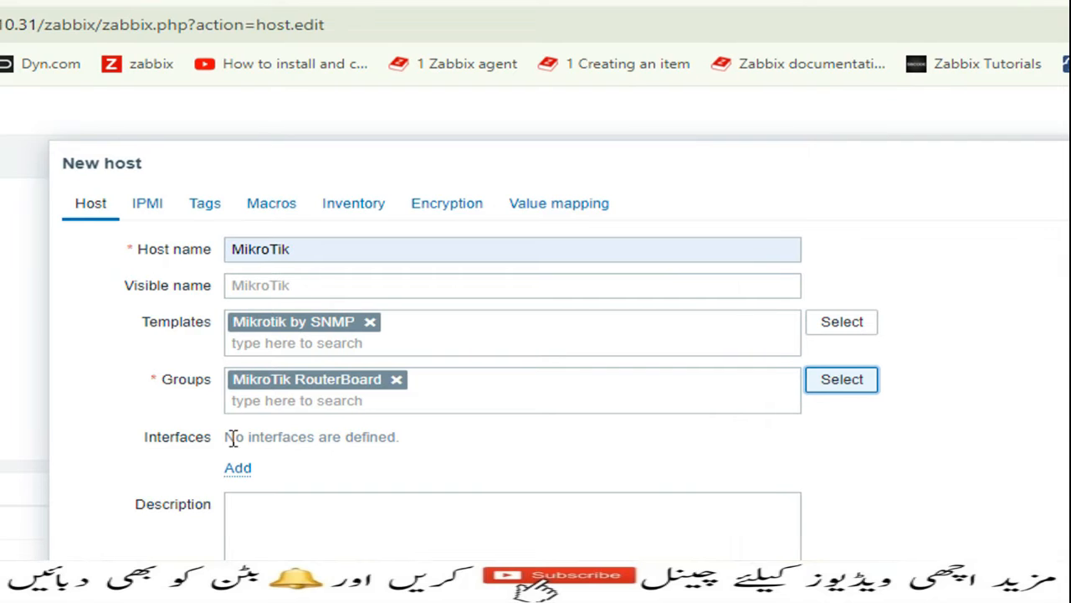
{"action": "left_click", "coordinate": [239, 467]}
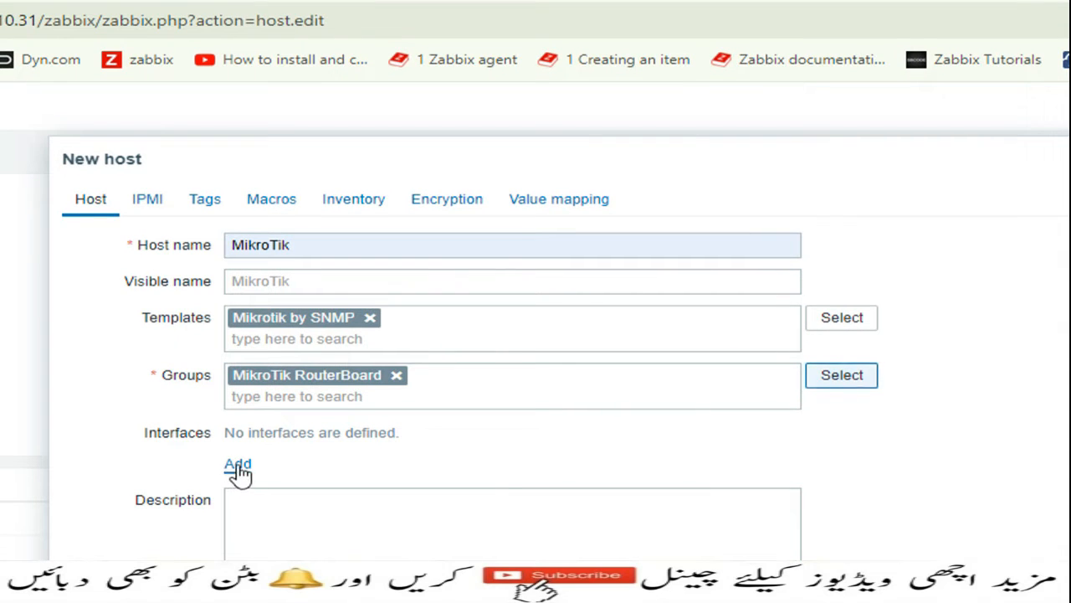
{"action": "left_click", "coordinate": [288, 487]}
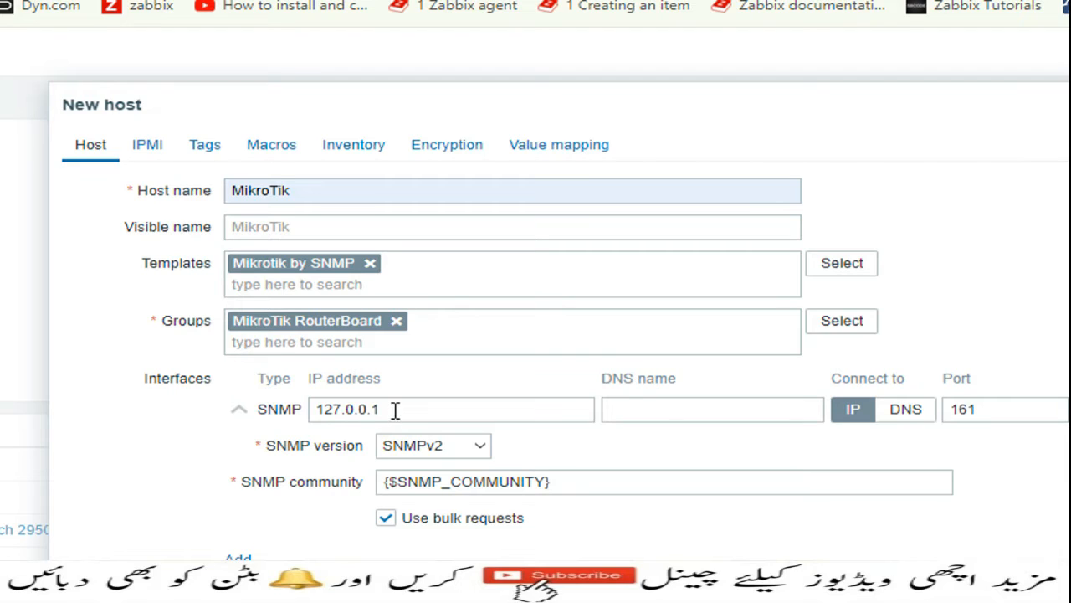
{"action": "left_click_drag", "start_coordinate": [394, 409], "coordinate": [345, 409]}
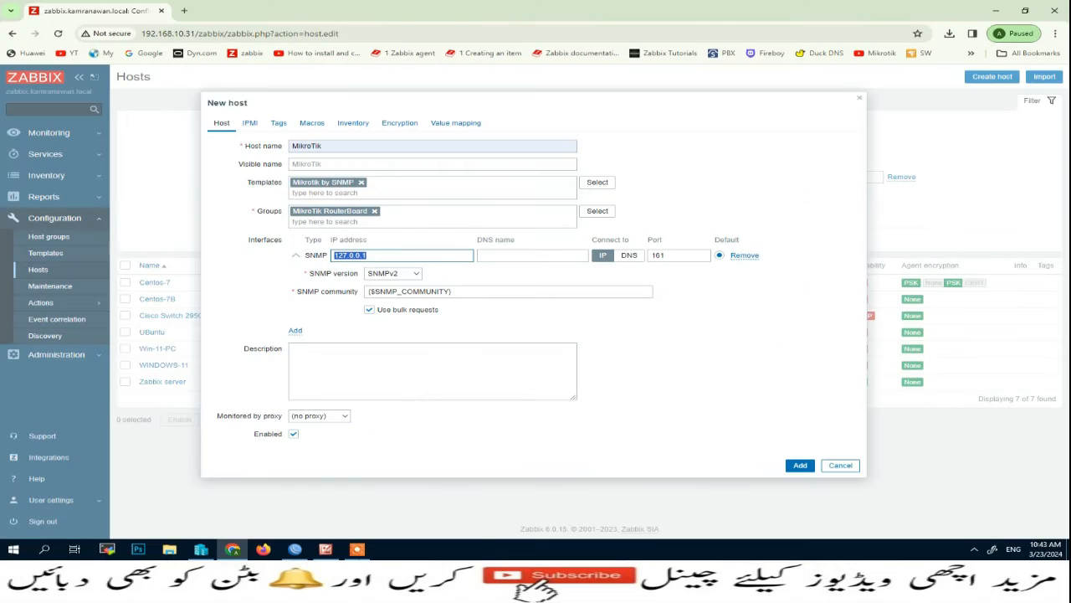
Check the router's IP addresses (172.16.0.1/16, 192.168.10.116/24) in WinBox.
{"action": "left_click", "coordinate": [295, 548]}
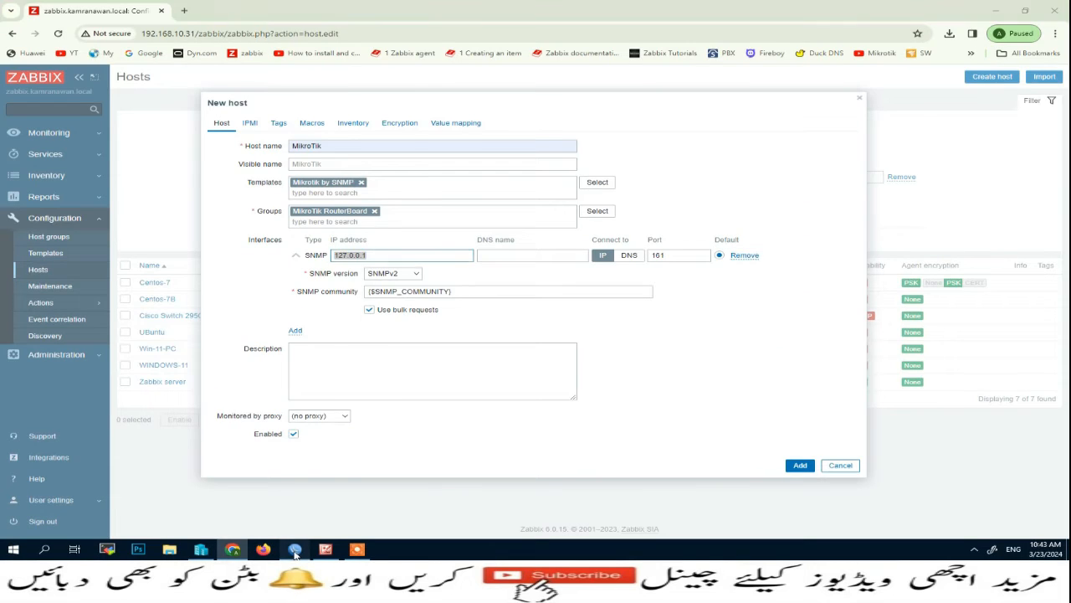
{"action": "left_click", "coordinate": [38, 131]}
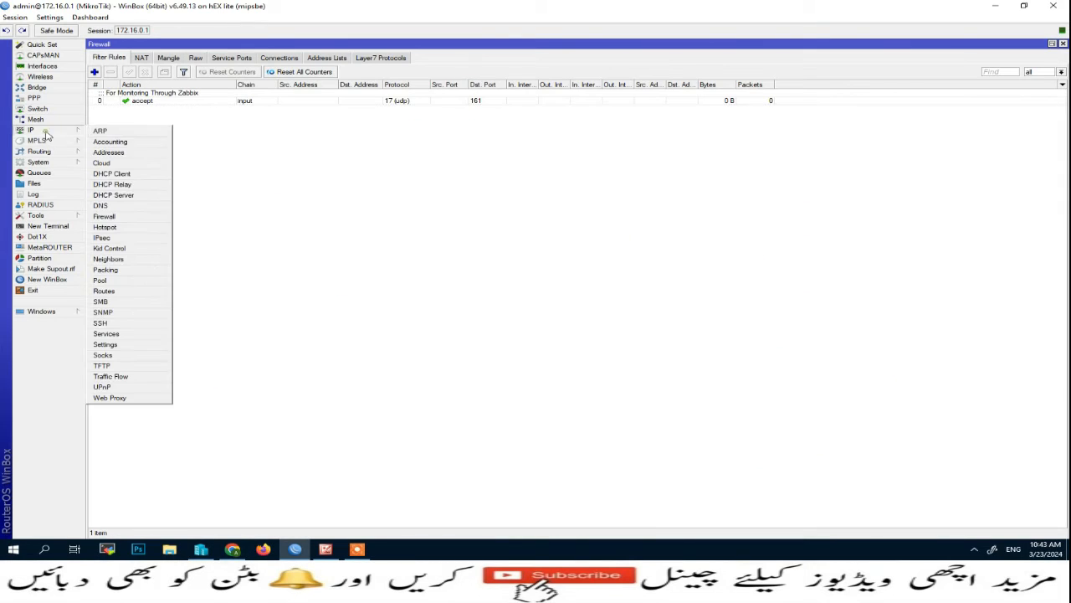
{"action": "left_click", "coordinate": [121, 155]}
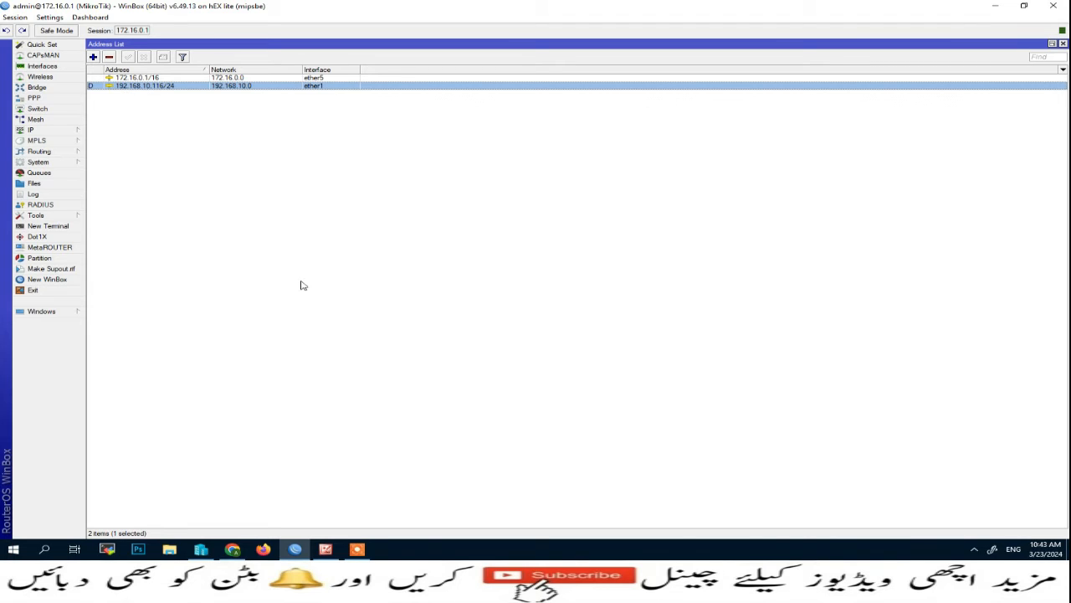
{"action": "left_click", "coordinate": [244, 552]}
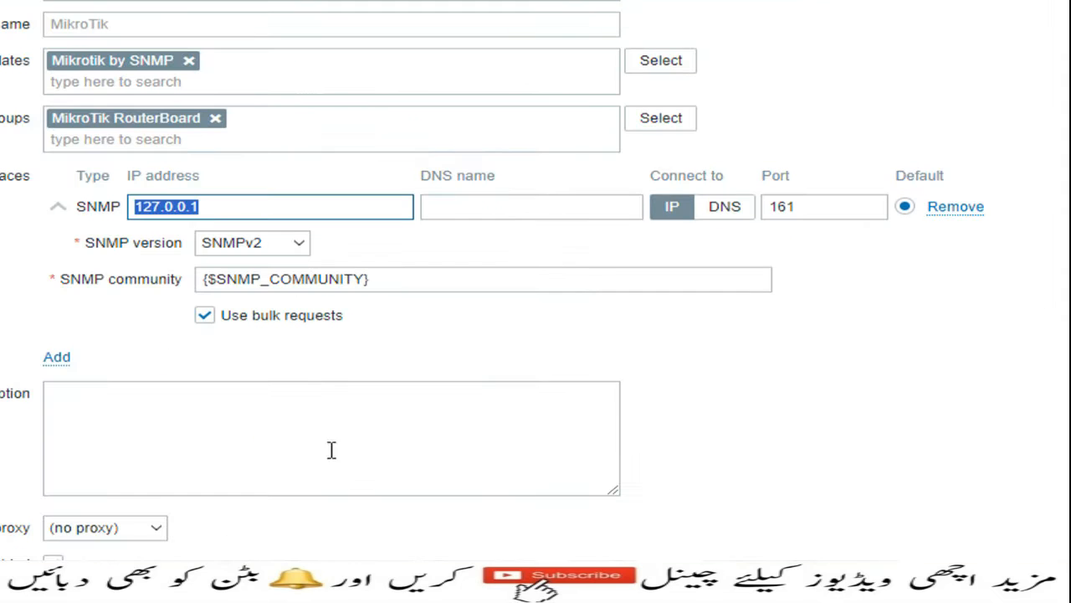
Set the SNMP interface IP to 192.168.10.116 and community to mikrotik, then add the host.
{"action": "left_click", "coordinate": [386, 255]}
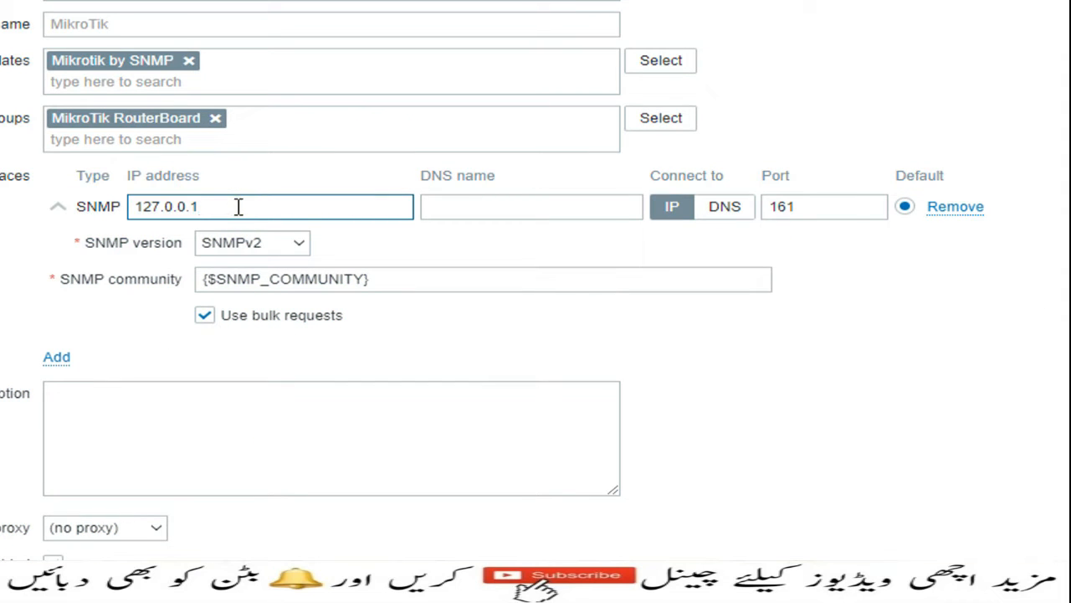
{"action": "key", "text": "BackSpace"}
{"action": "key", "text": "BackSpace"}
{"action": "key", "text": "BackSpace"}
{"action": "key", "text": "BackSpace"}
{"action": "key", "text": "BackSpace"}
{"action": "key", "text": "BackSpace"}
{"action": "key", "text": "BackSpace"}
{"action": "key", "text": "BackSpace"}
{"action": "type", "text": "19"}
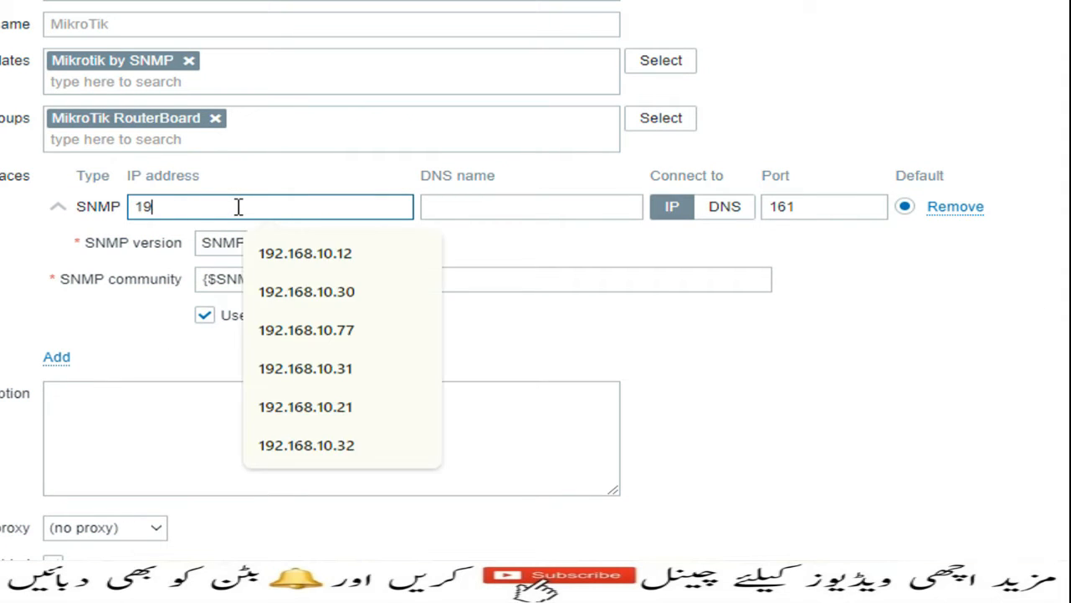
{"action": "type", "text": "2.168.10.116"}
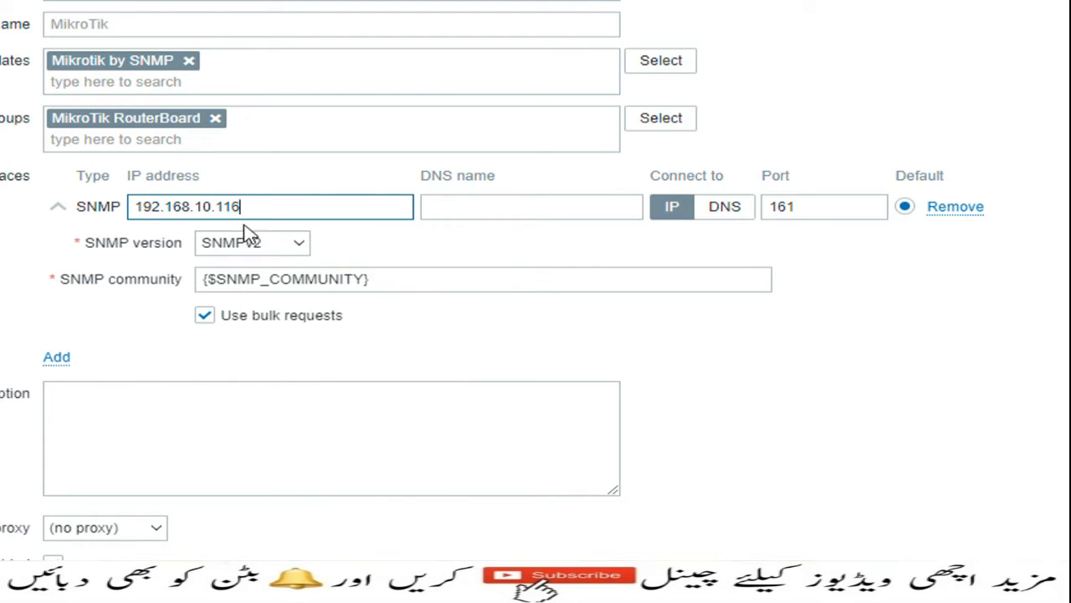
{"action": "left_click_drag", "start_coordinate": [375, 283], "coordinate": [200, 281]}
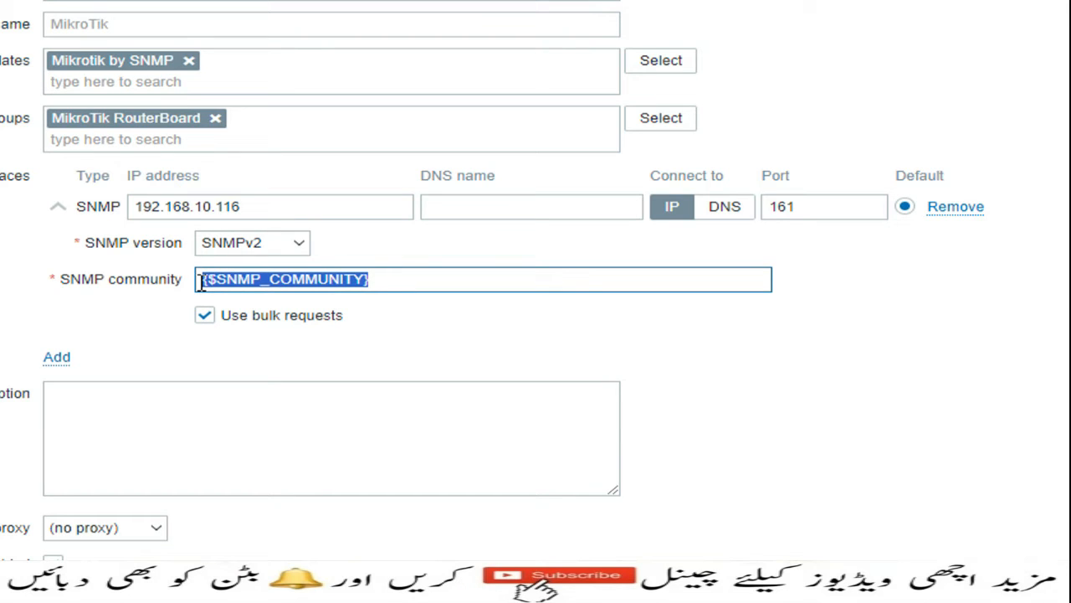
{"action": "type", "text": "mik"}
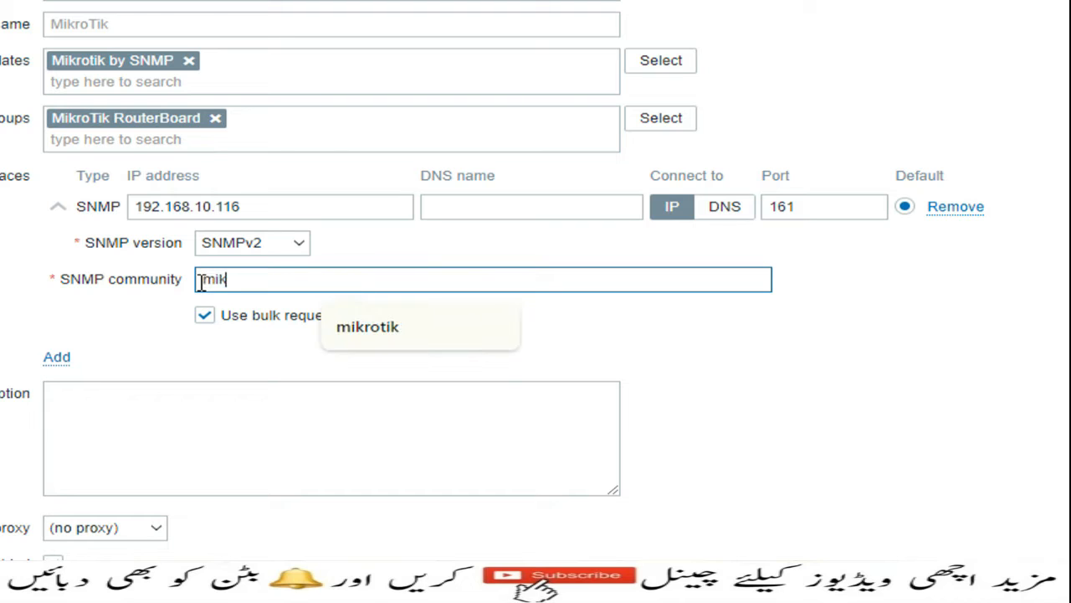
{"action": "type", "text": "rotik"}
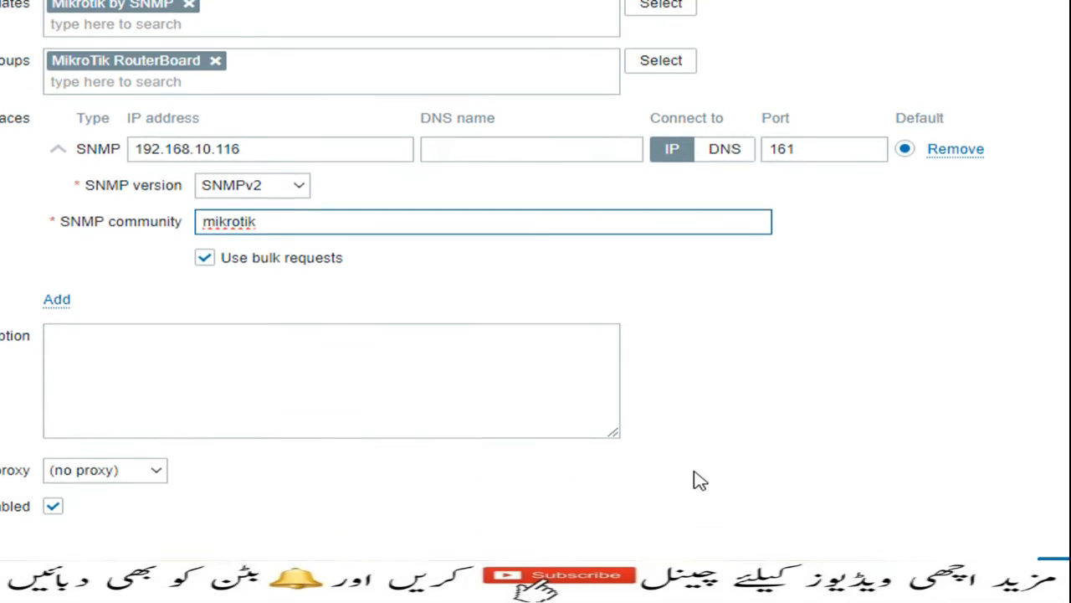
{"action": "left_click", "coordinate": [964, 495]}
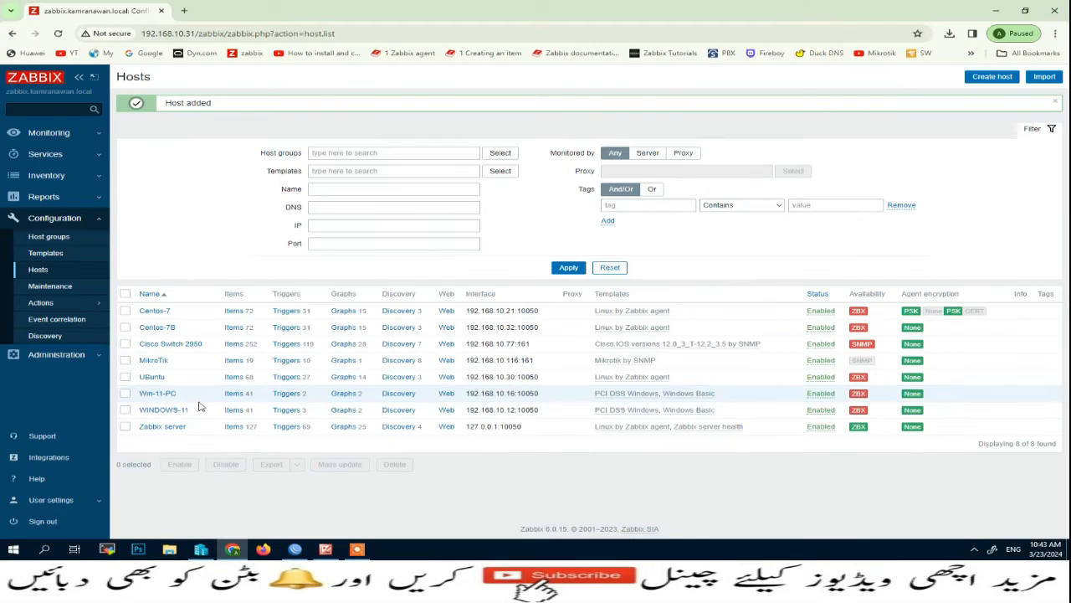
Filter Monitoring > Hosts to the MikroTik RouterBoard group and confirm MikroTik's SNMP interface is Available.
{"action": "left_click", "coordinate": [59, 134]}
{"action": "left_click", "coordinate": [38, 184]}
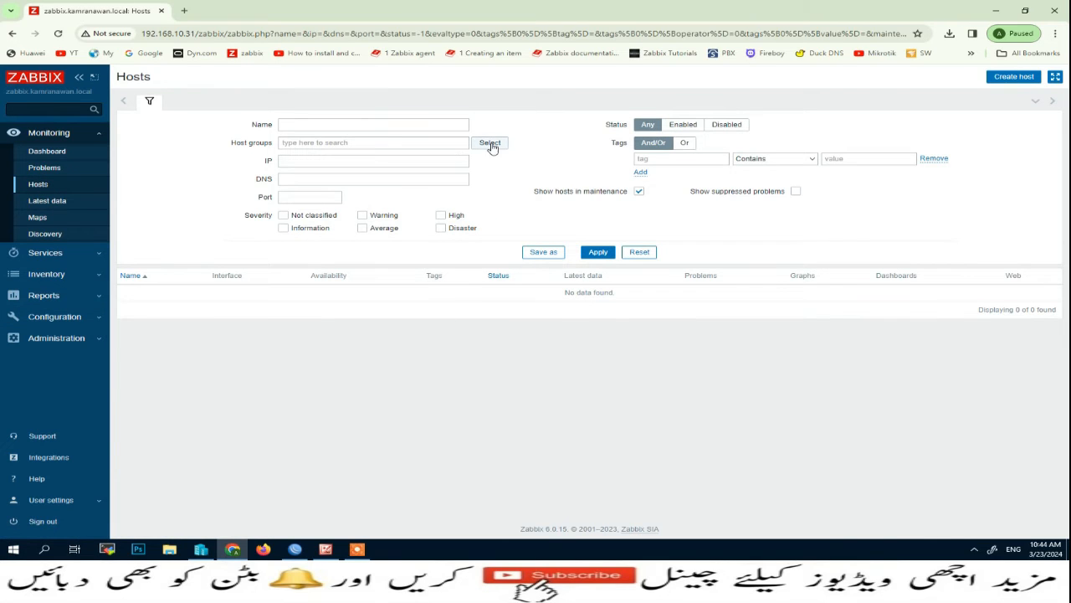
{"action": "left_click", "coordinate": [490, 142]}
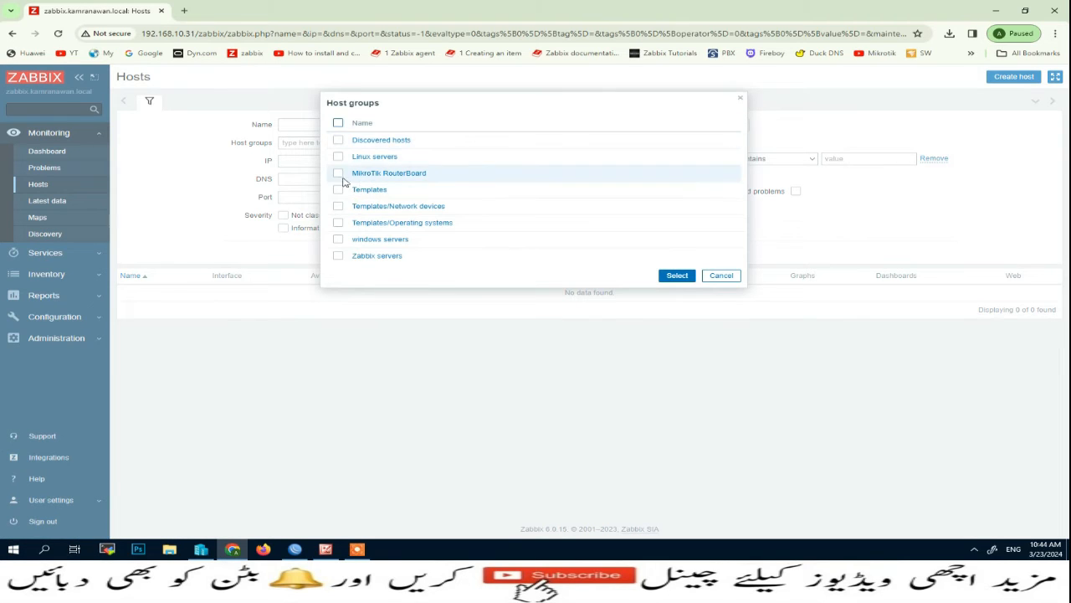
{"action": "left_click", "coordinate": [339, 174]}
{"action": "left_click", "coordinate": [677, 275]}
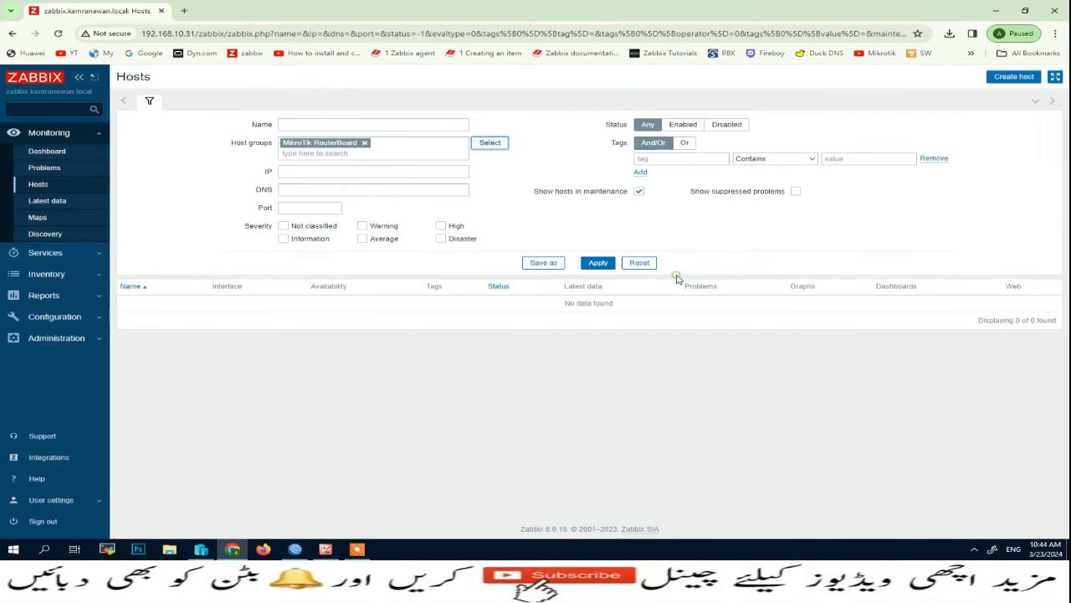
{"action": "left_click", "coordinate": [599, 267]}
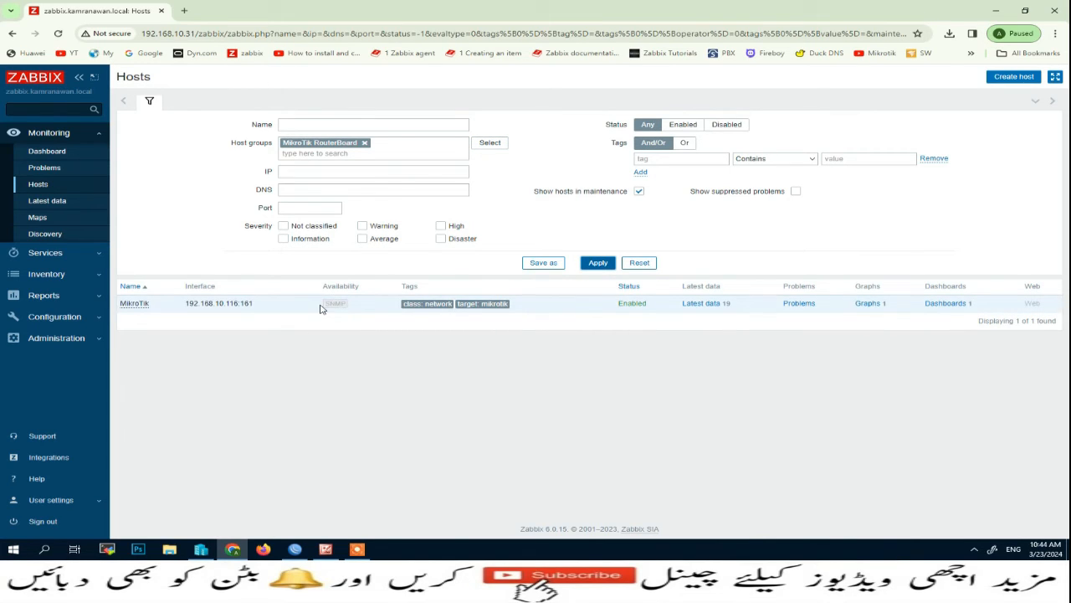
{"action": "mouse_move", "coordinate": [337, 305]}
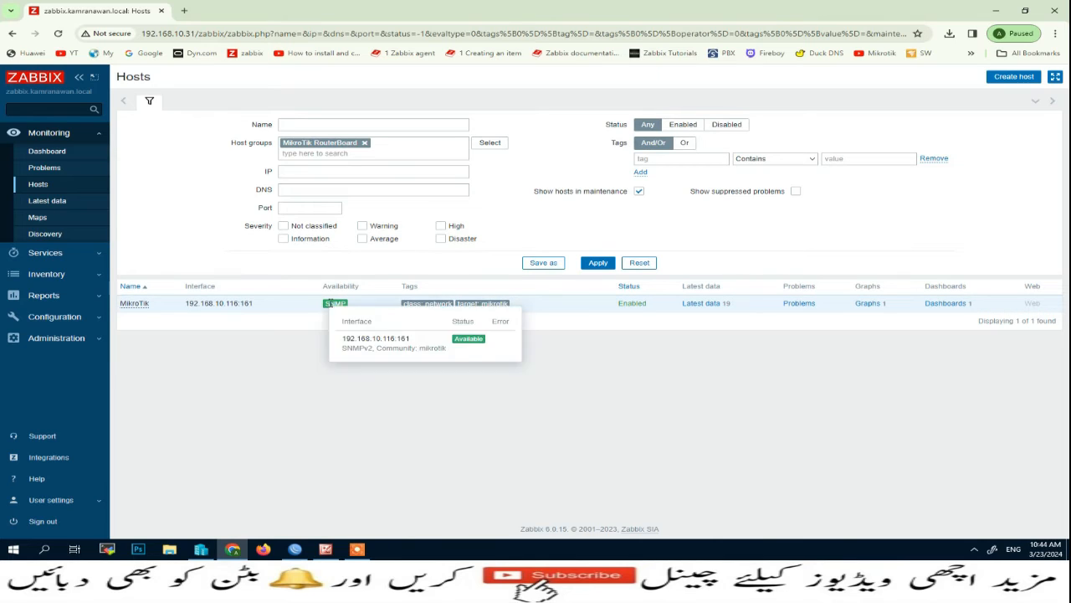
{"action": "left_click", "coordinate": [58, 317]}
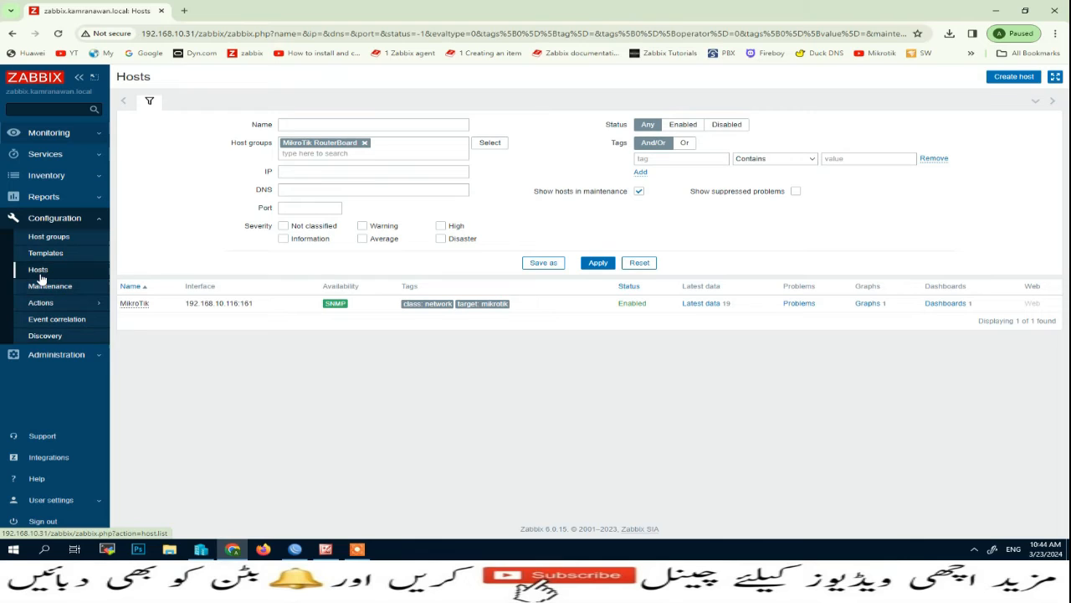
{"action": "left_click", "coordinate": [38, 273]}
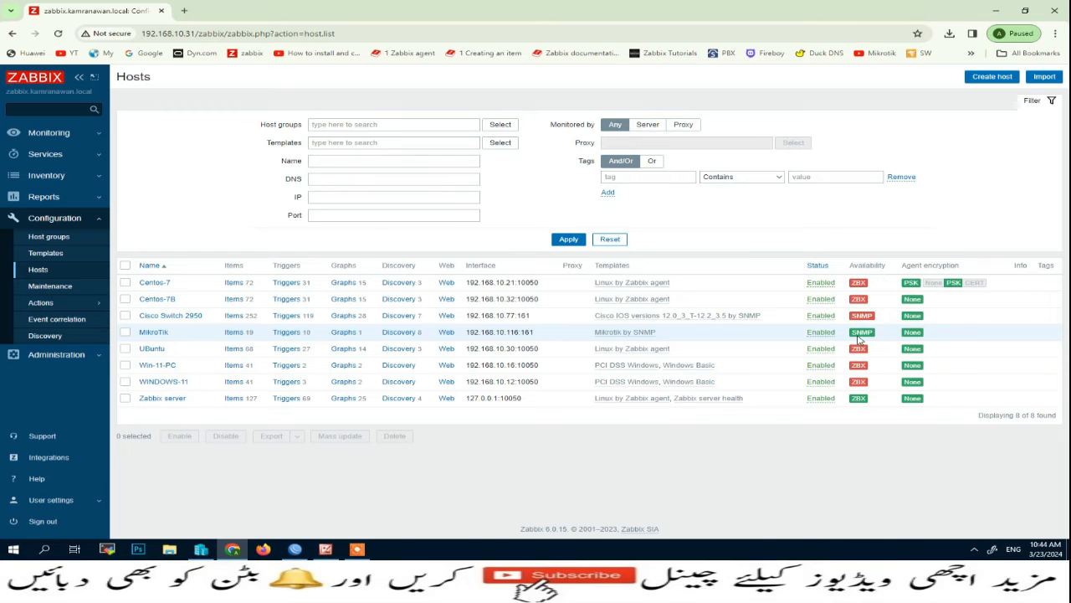
{"action": "left_click", "coordinate": [21, 136]}
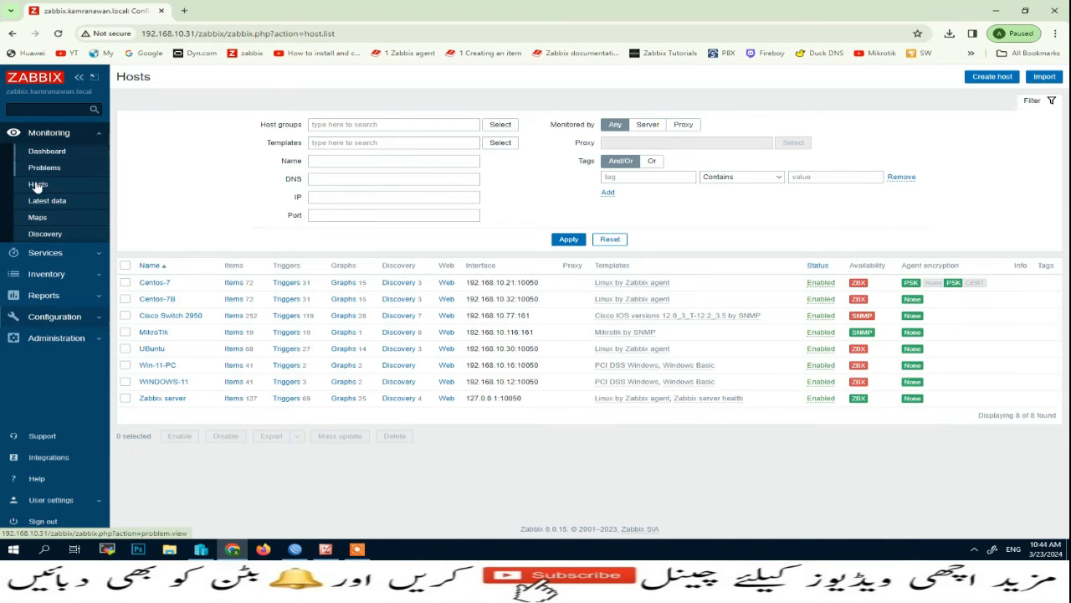
{"action": "left_click", "coordinate": [35, 188]}
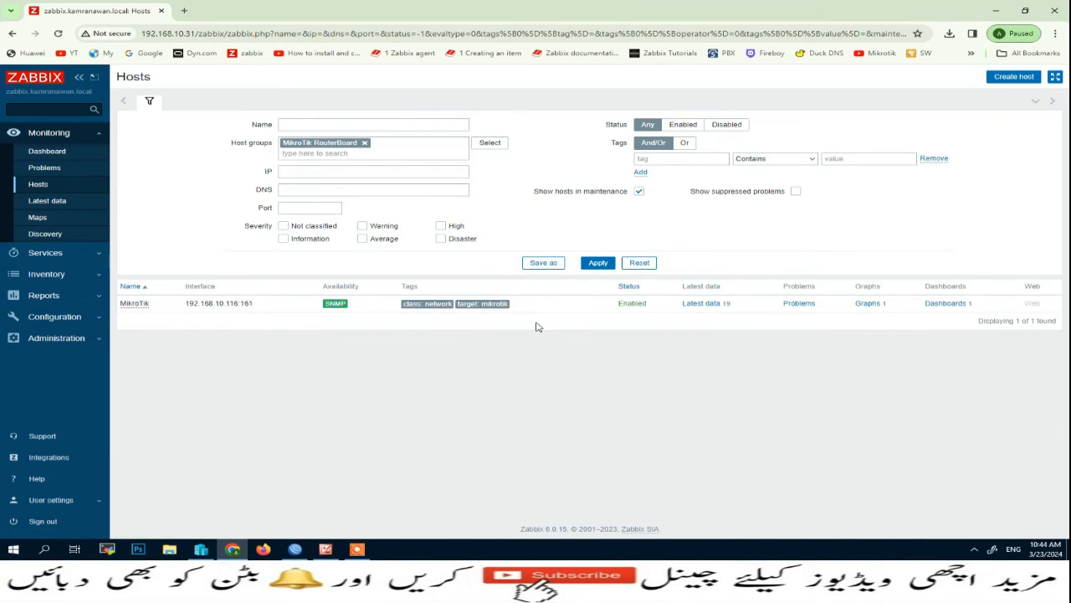
Open MikroTik's graphs and filter to the health tag: ICMP loss, ping, response time, SNMP availability.
{"action": "left_click", "coordinate": [867, 304]}
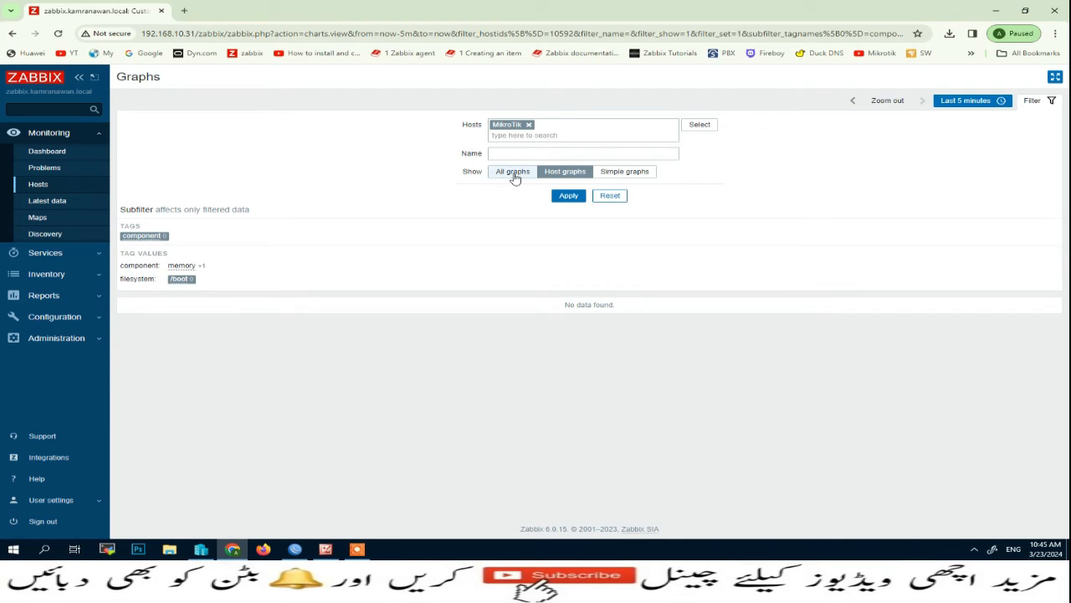
{"action": "left_click", "coordinate": [513, 172]}
{"action": "left_click", "coordinate": [569, 197]}
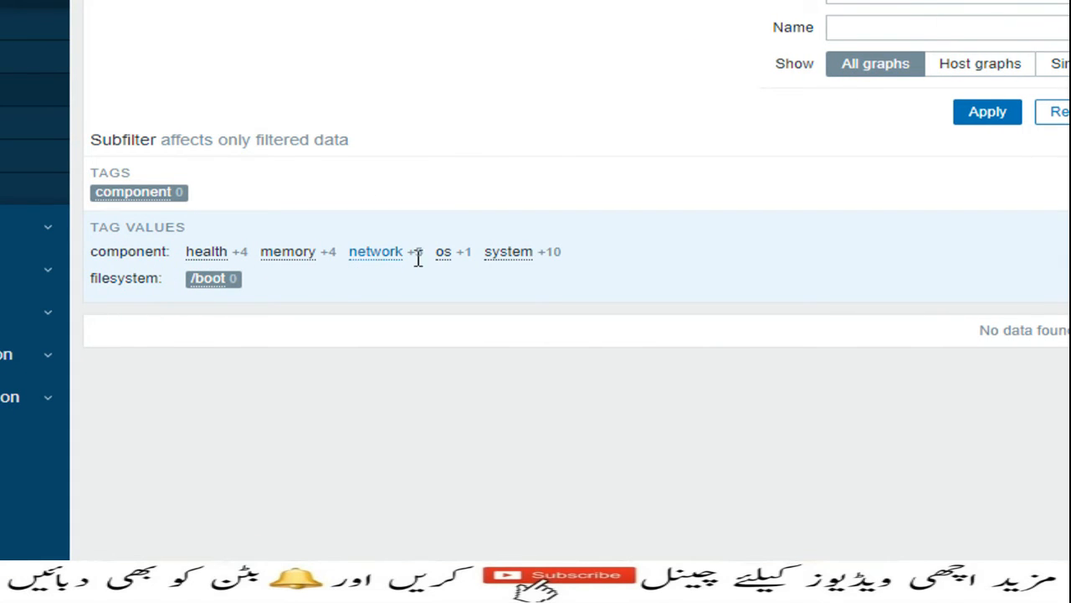
{"action": "left_click", "coordinate": [218, 258]}
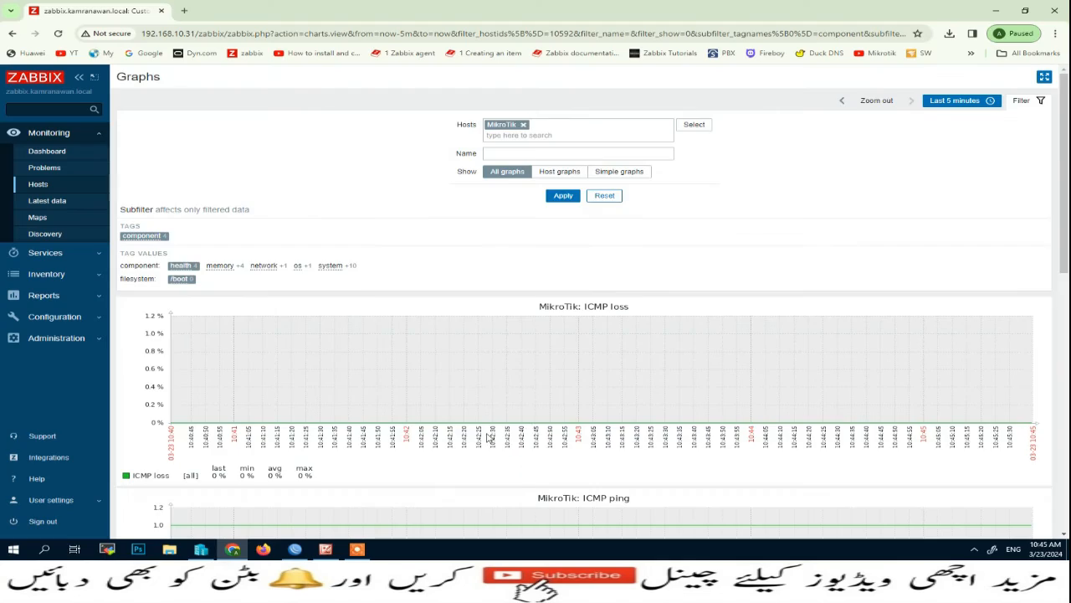
{"action": "scroll", "coordinate": [532, 433], "scroll_direction": "down", "scroll_amount": 7}
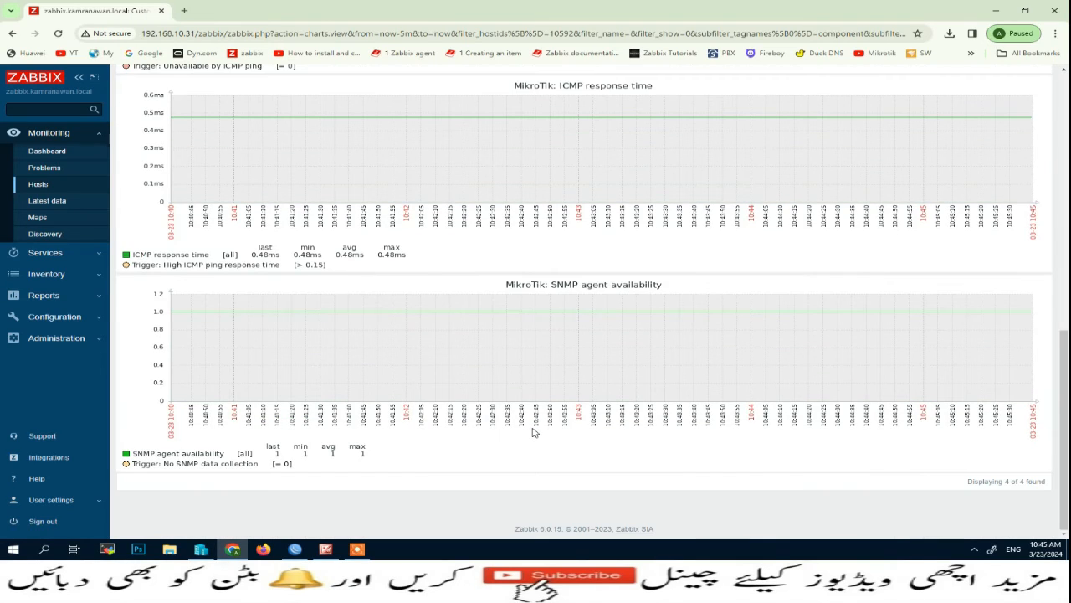
{"action": "scroll", "coordinate": [532, 432], "scroll_direction": "up", "scroll_amount": 8}
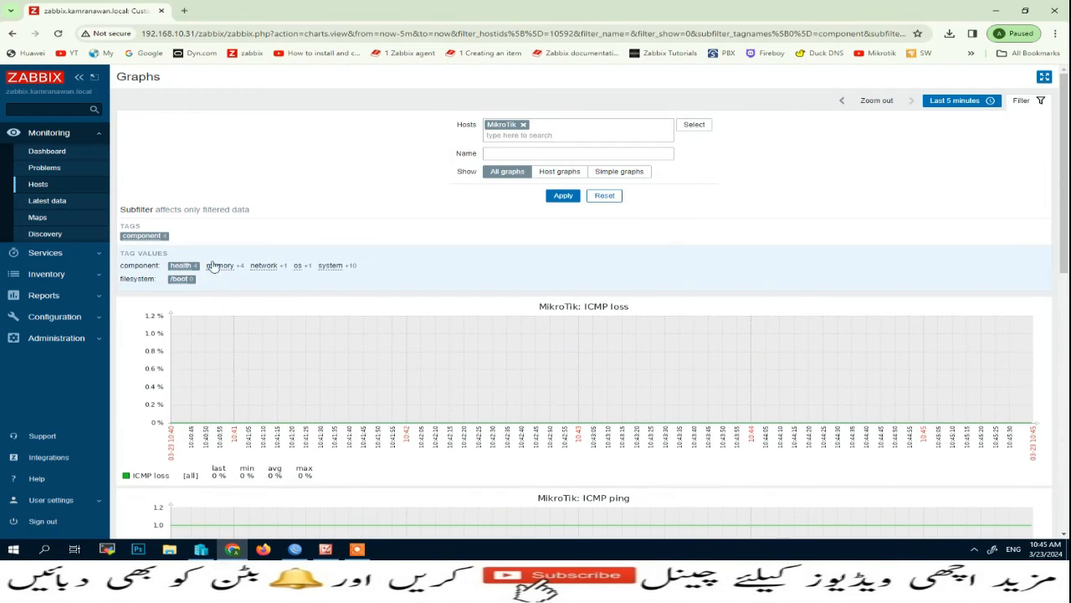
Filter MikroTik's graphs to the memory tag, look through them, then clear that filter.
{"action": "left_click", "coordinate": [219, 266]}
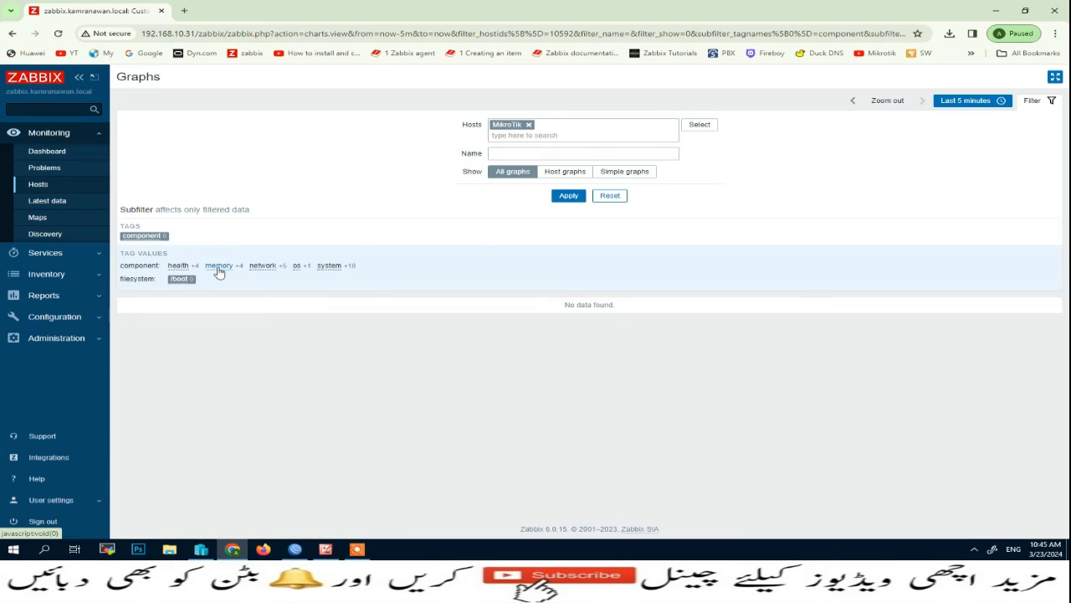
{"action": "scroll", "coordinate": [436, 339], "scroll_direction": "down", "scroll_amount": 5}
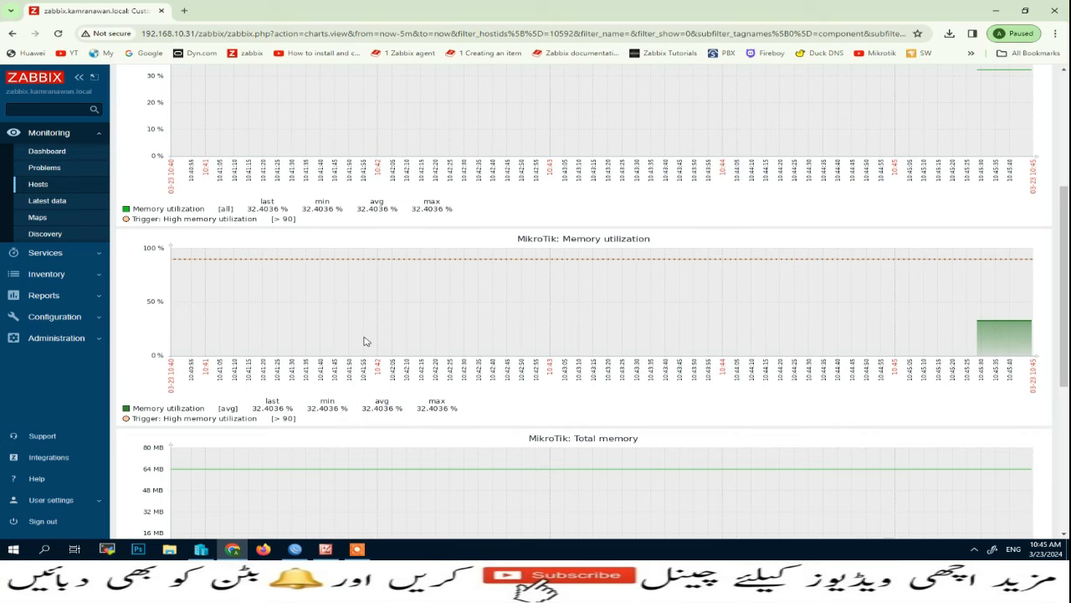
{"action": "scroll", "coordinate": [365, 344], "scroll_direction": "down", "scroll_amount": 4}
{"action": "scroll", "coordinate": [371, 368], "scroll_direction": "up", "scroll_amount": 10}
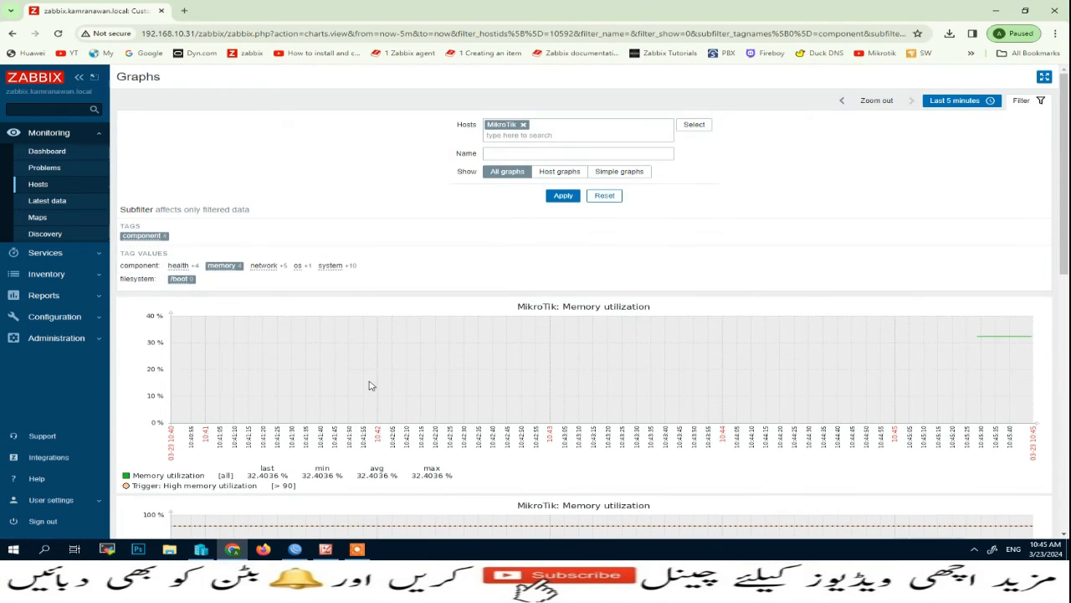
{"action": "left_click", "coordinate": [219, 265]}
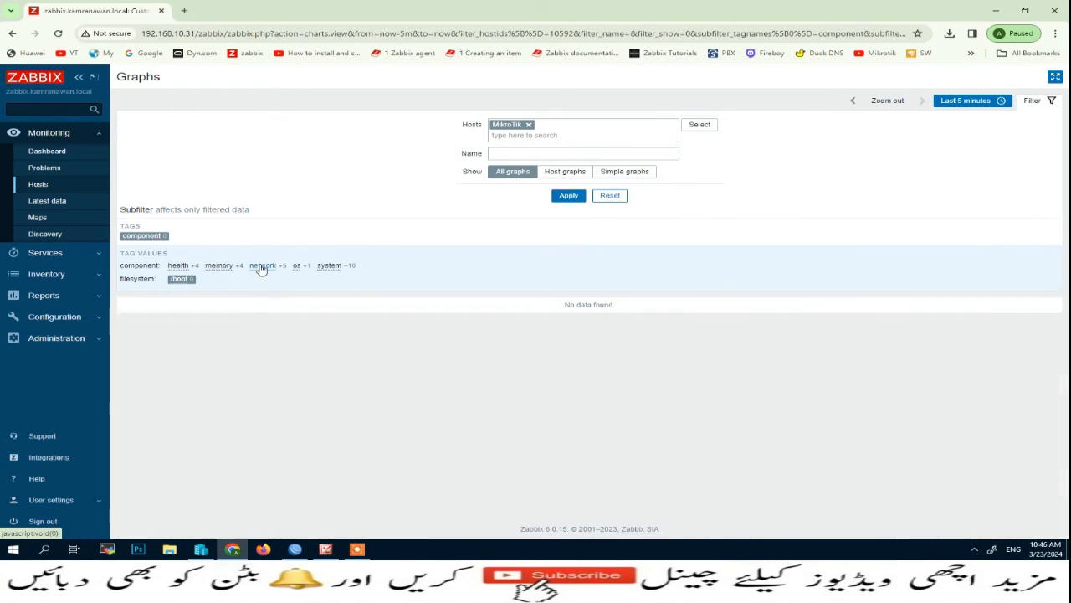
Review the network graphs, then the os graph, clearing each tag filter afterwards.
{"action": "left_click", "coordinate": [262, 266]}
{"action": "scroll", "coordinate": [385, 380], "scroll_direction": "down", "scroll_amount": 7}
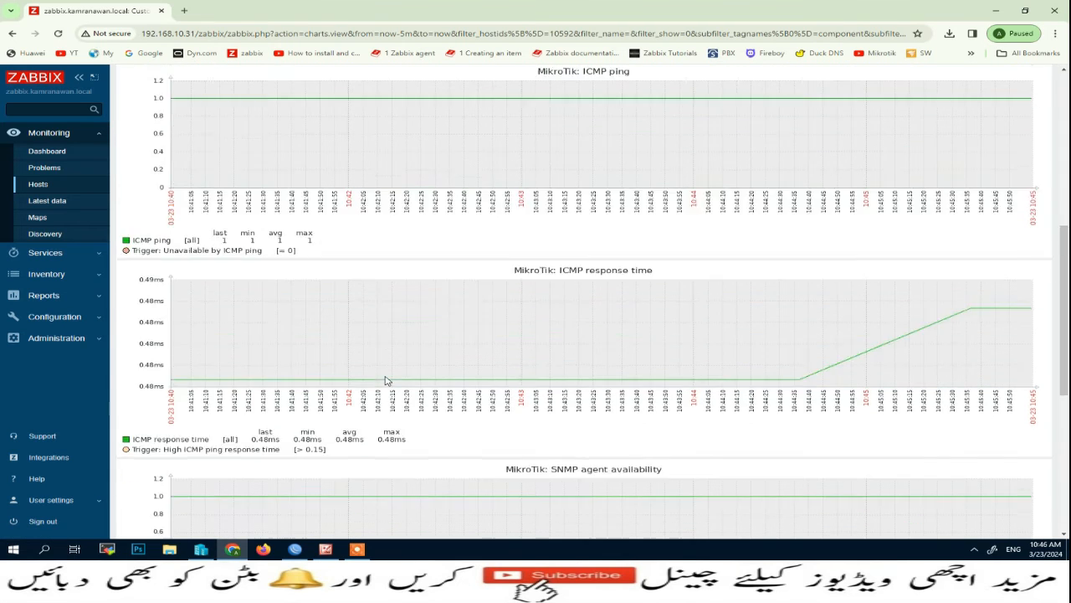
{"action": "scroll", "coordinate": [306, 316], "scroll_direction": "up", "scroll_amount": 8}
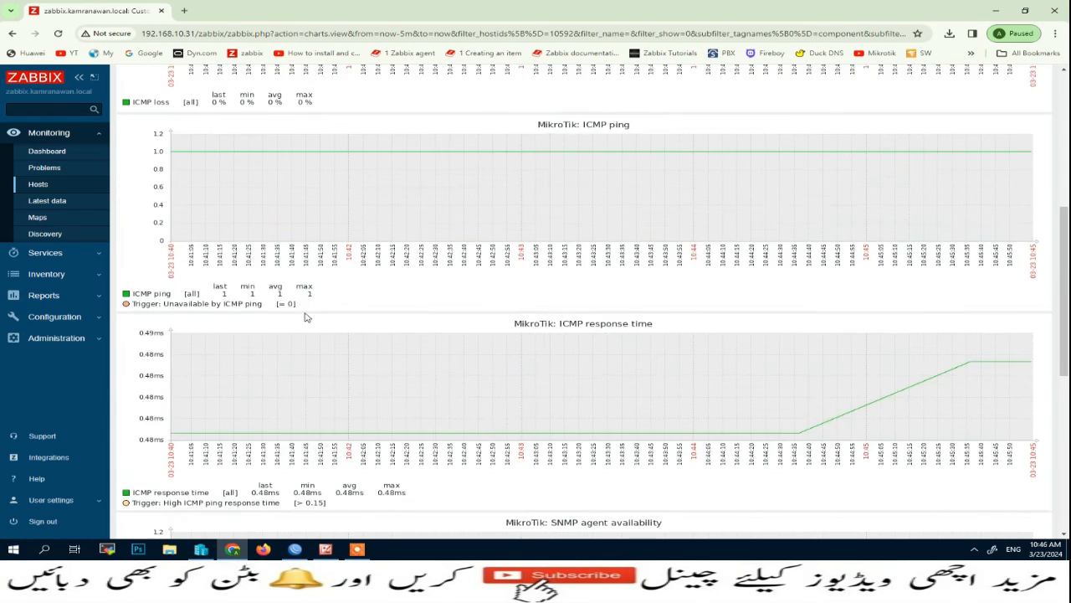
{"action": "left_click", "coordinate": [229, 217]}
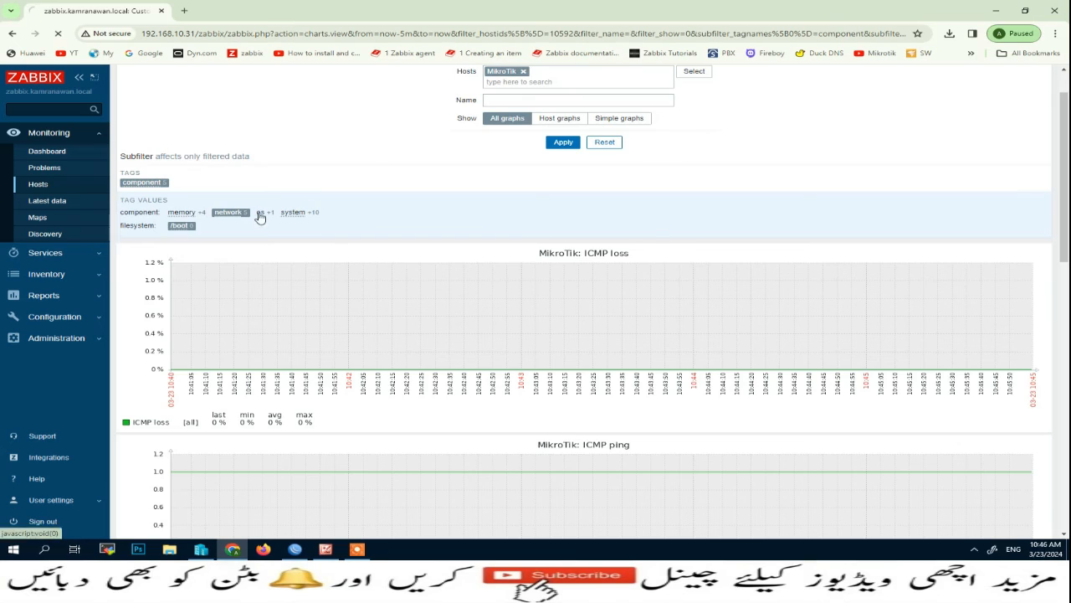
{"action": "left_click", "coordinate": [298, 266]}
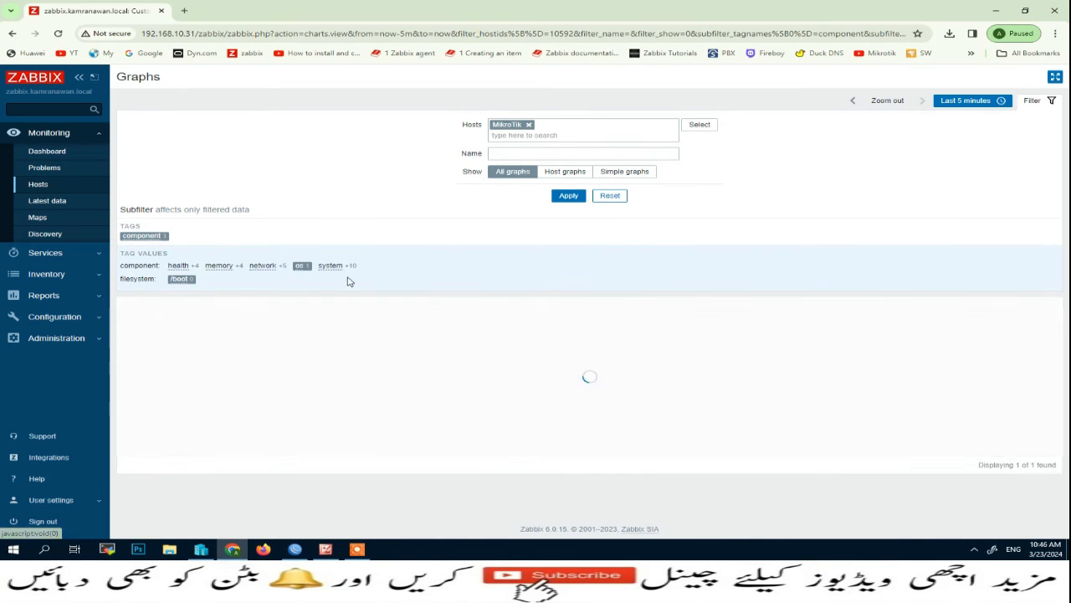
{"action": "scroll", "coordinate": [413, 346], "scroll_direction": "down", "scroll_amount": 1}
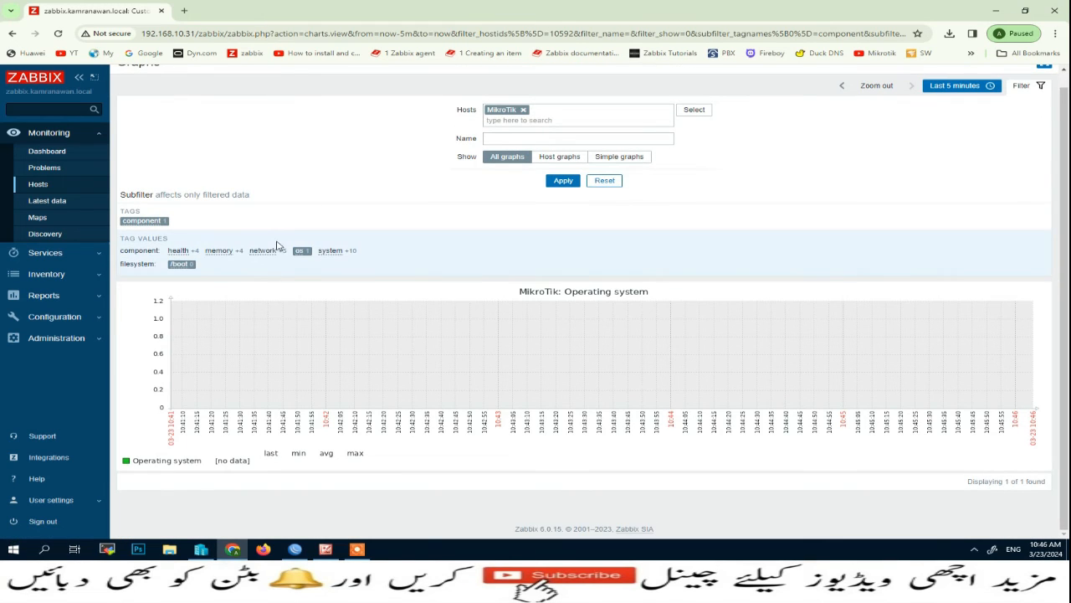
{"action": "left_click", "coordinate": [301, 251]}
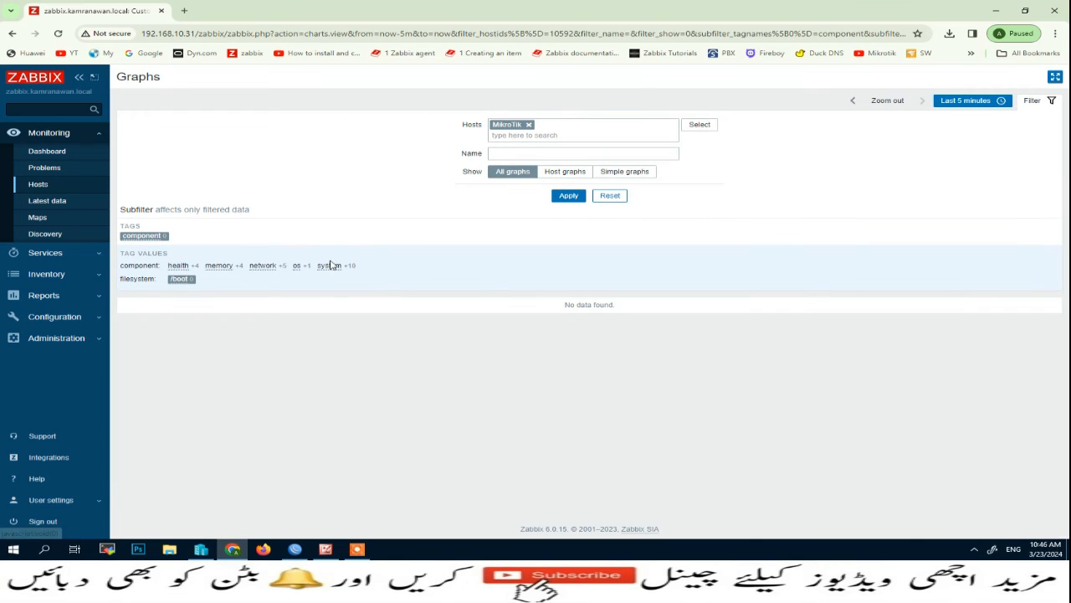
Filter the MikroTik graphs by the 'system' tag value and browse the results.
{"action": "left_click", "coordinate": [329, 265]}
{"action": "scroll", "coordinate": [553, 327], "scroll_direction": "down", "scroll_amount": 6}
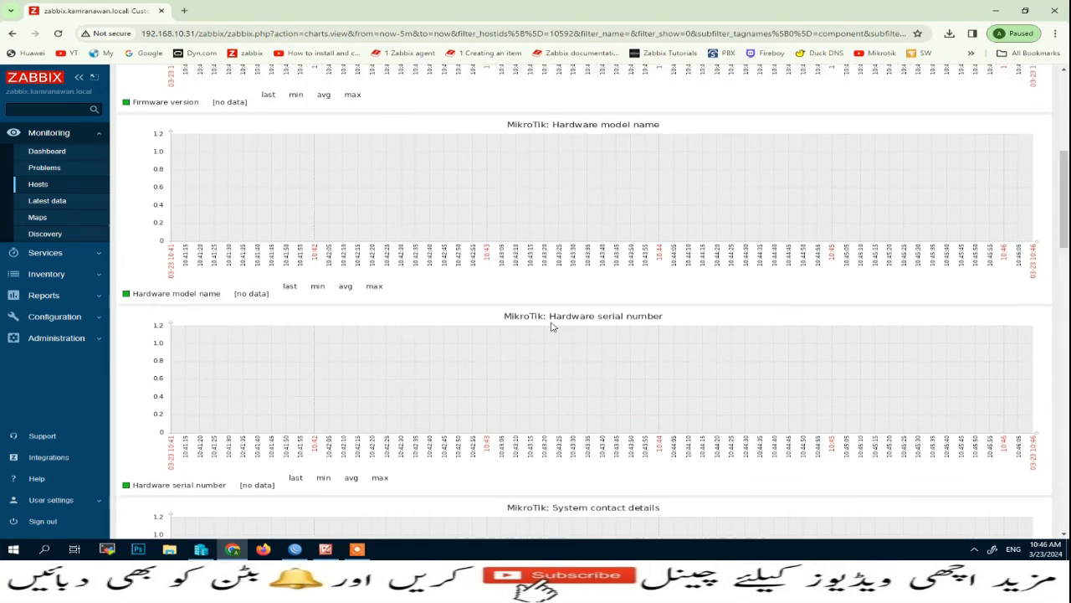
{"action": "scroll", "coordinate": [552, 327], "scroll_direction": "down", "scroll_amount": 8}
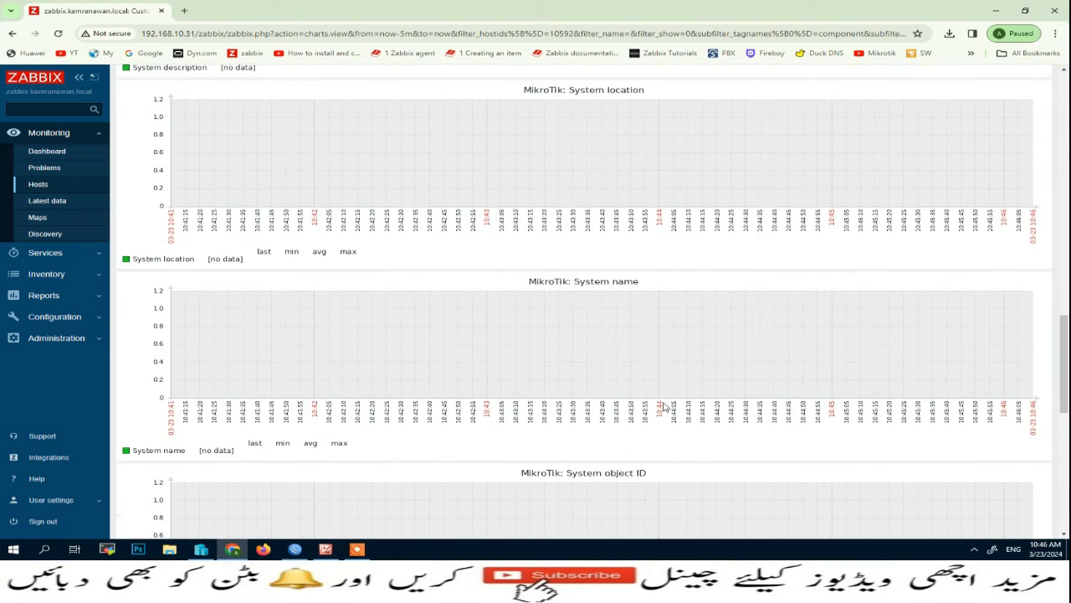
{"action": "scroll", "coordinate": [665, 406], "scroll_direction": "down", "scroll_amount": 5}
{"action": "scroll", "coordinate": [661, 399], "scroll_direction": "up", "scroll_amount": 6}
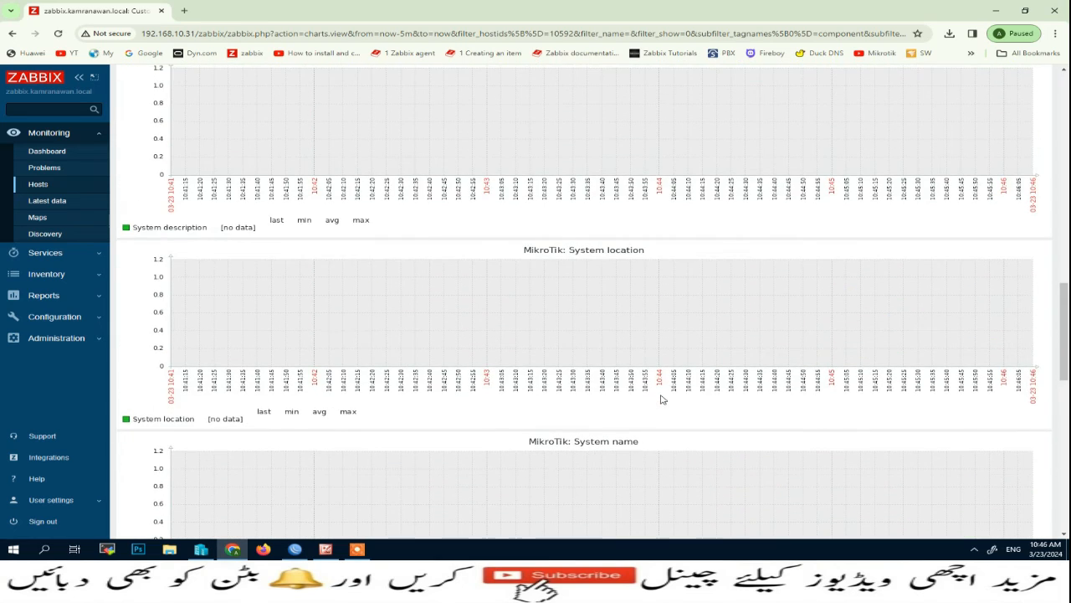
{"action": "scroll", "coordinate": [662, 399], "scroll_direction": "up", "scroll_amount": 12}
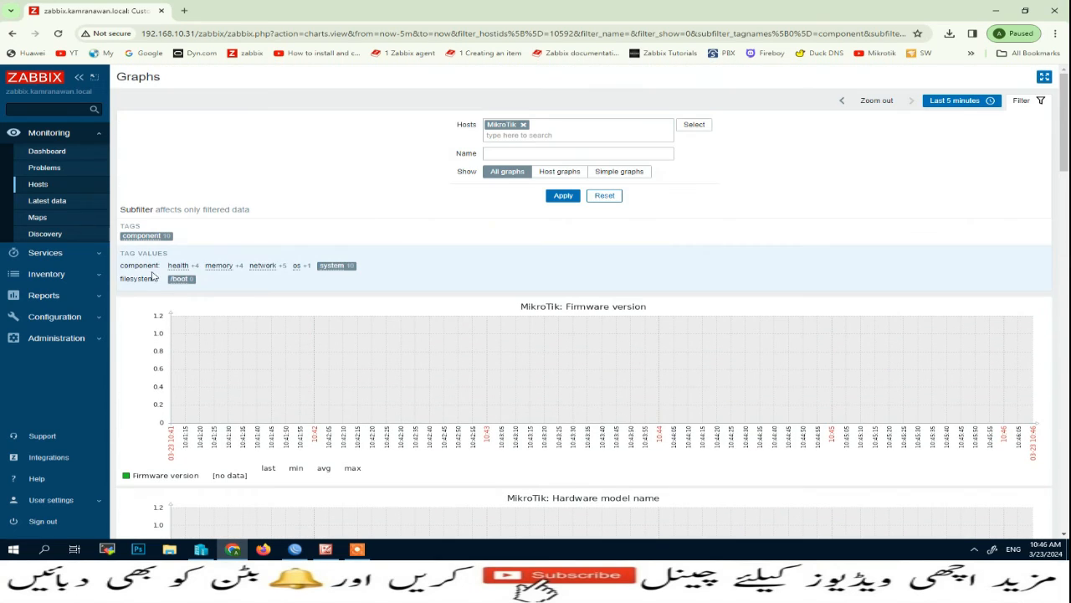
Add the 'health', 'memory', 'network' and 'os' tag values, then review all 26 graphs.
{"action": "left_click", "coordinate": [179, 266]}
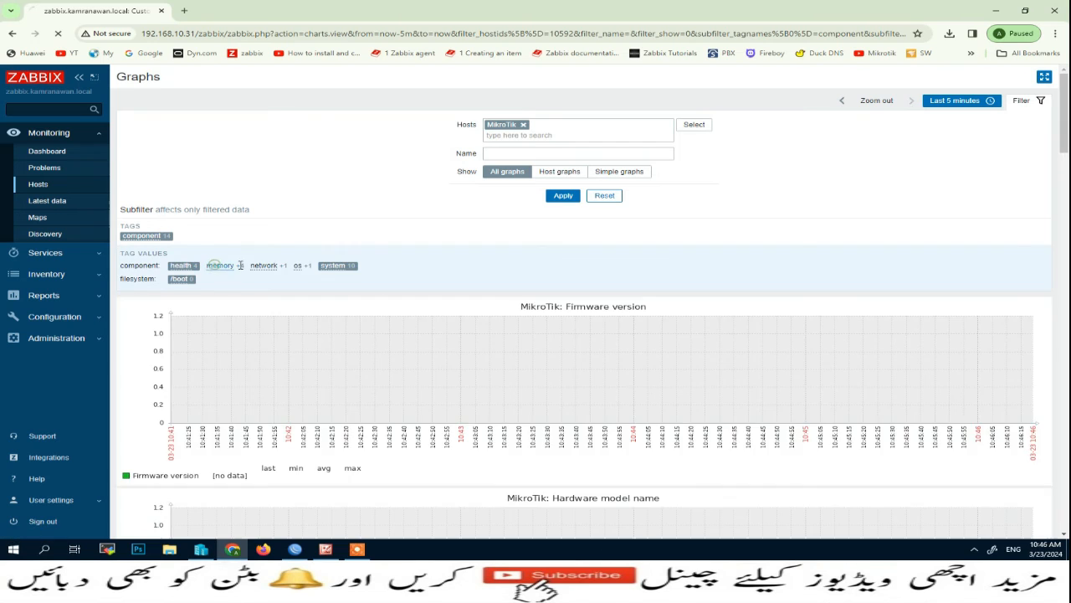
{"action": "left_click", "coordinate": [264, 266]}
{"action": "left_click", "coordinate": [300, 265]}
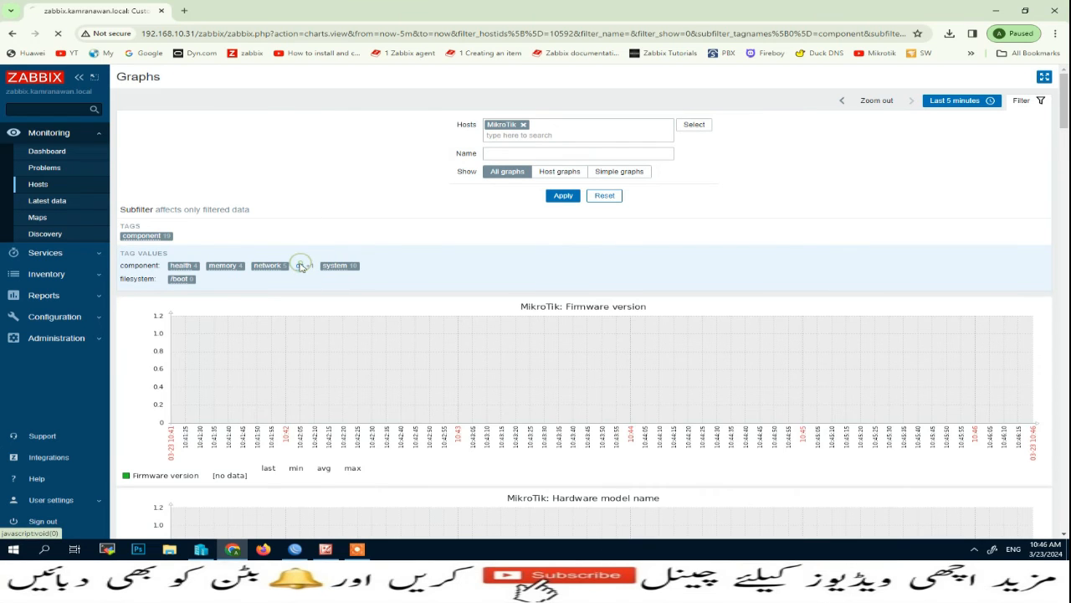
{"action": "scroll", "coordinate": [591, 323], "scroll_direction": "down", "scroll_amount": 10}
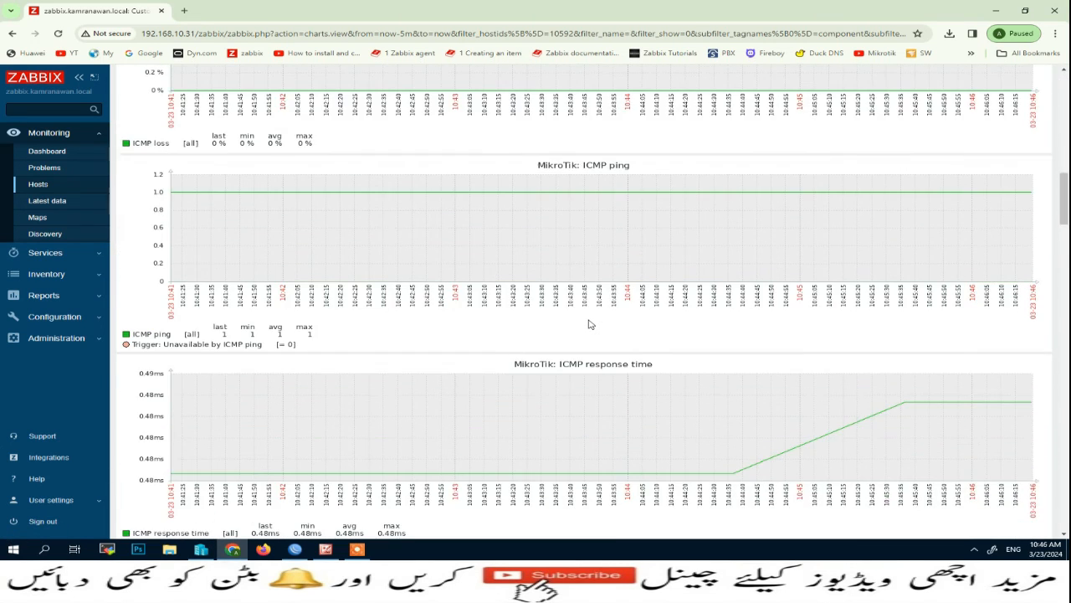
{"action": "scroll", "coordinate": [590, 324], "scroll_direction": "down", "scroll_amount": 6}
{"action": "scroll", "coordinate": [590, 323], "scroll_direction": "down", "scroll_amount": 15}
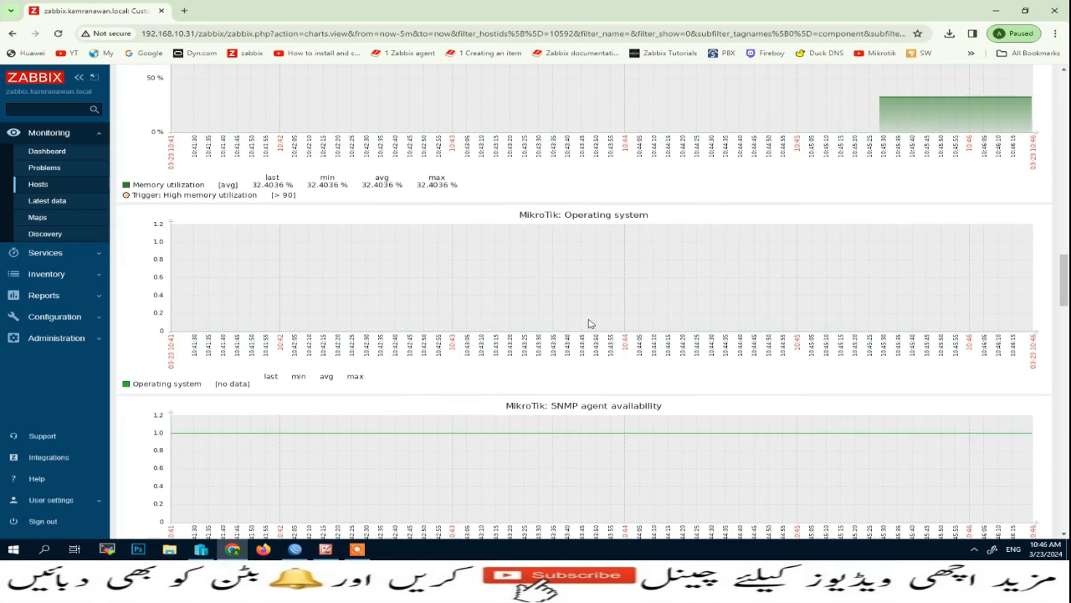
{"action": "scroll", "coordinate": [589, 339], "scroll_direction": "down", "scroll_amount": 5}
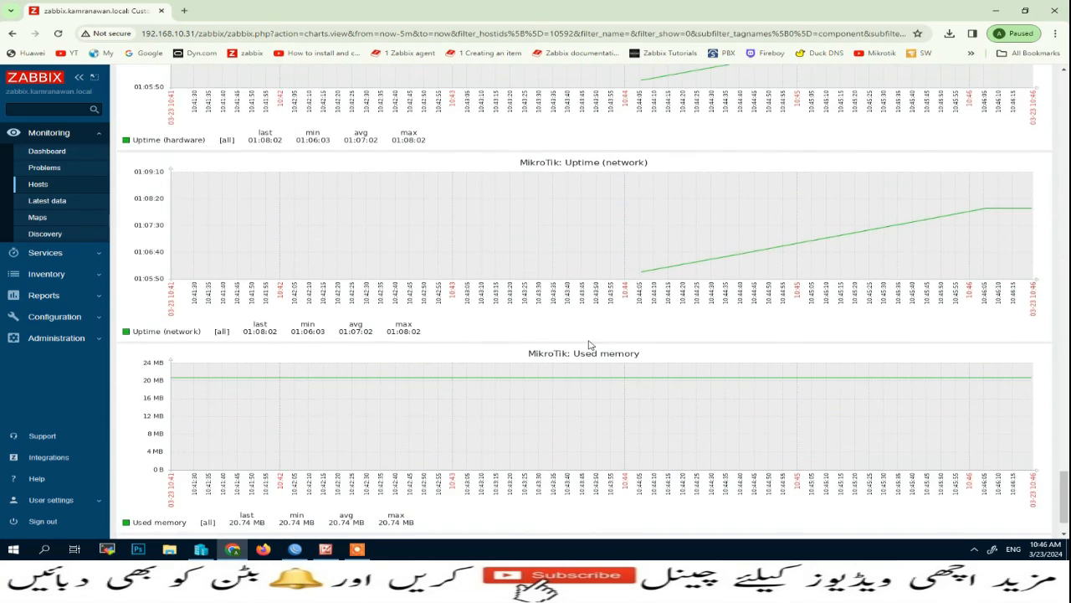
{"action": "scroll", "coordinate": [590, 343], "scroll_direction": "up", "scroll_amount": 10}
{"action": "scroll", "coordinate": [590, 344], "scroll_direction": "up", "scroll_amount": 12}
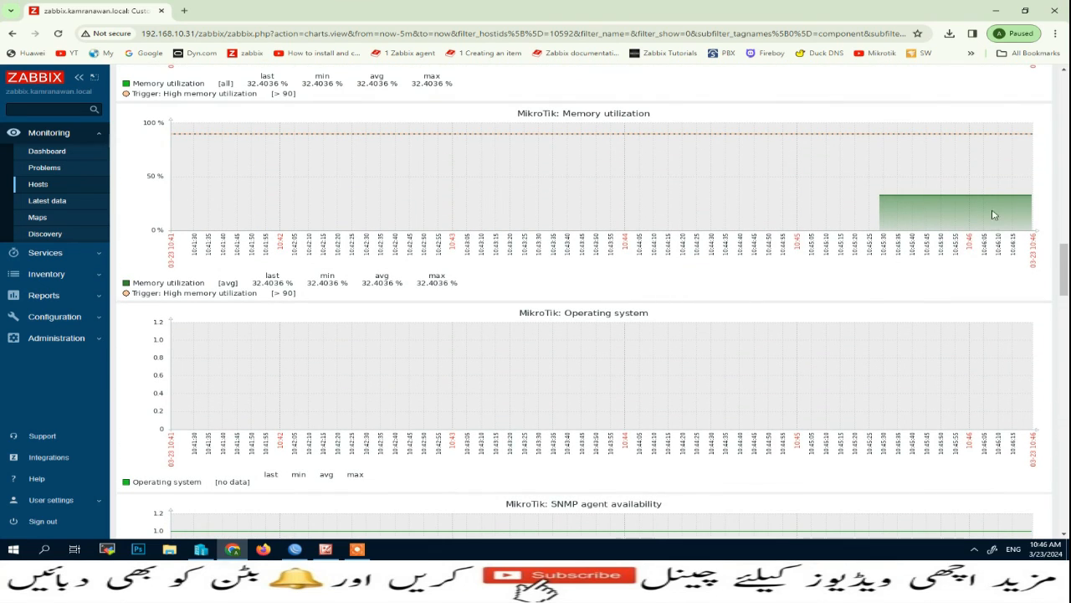
{"action": "scroll", "coordinate": [712, 206], "scroll_direction": "up", "scroll_amount": 1}
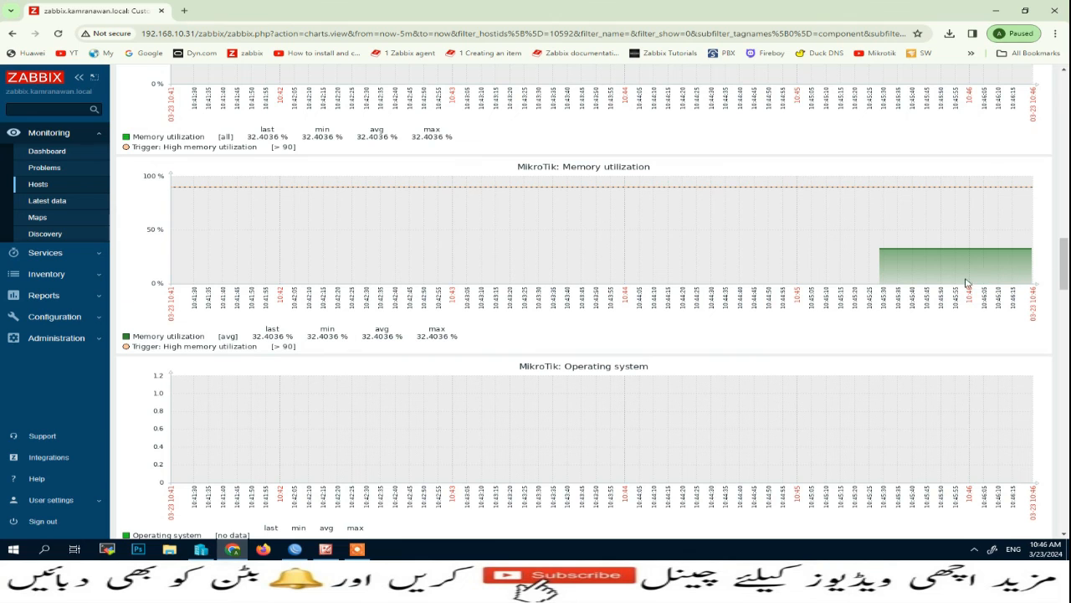
{"action": "scroll", "coordinate": [536, 296], "scroll_direction": "up", "scroll_amount": 10}
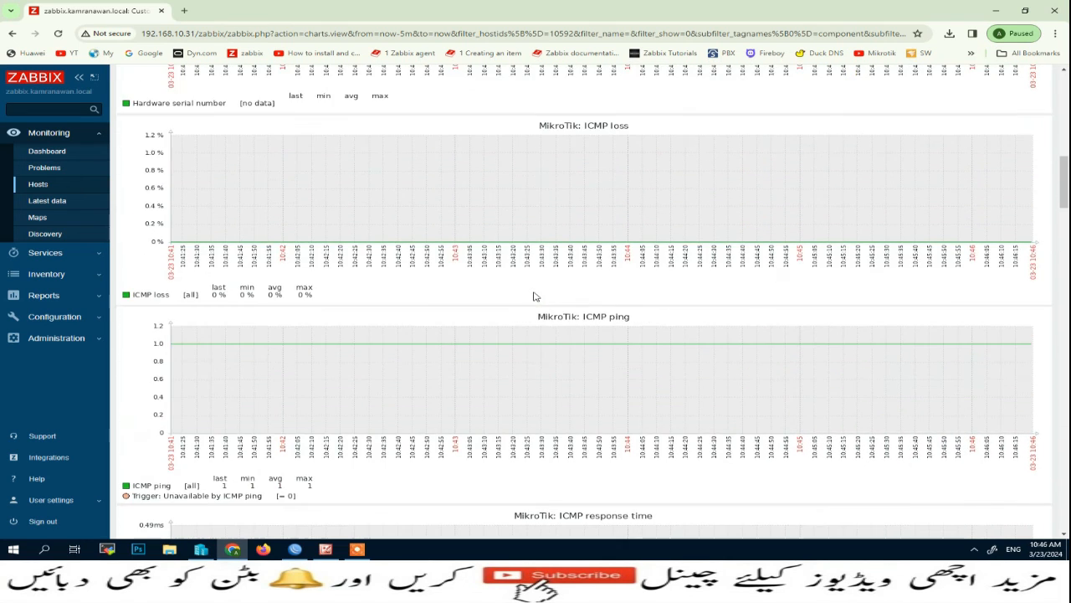
{"action": "scroll", "coordinate": [536, 297], "scroll_direction": "up", "scroll_amount": 7}
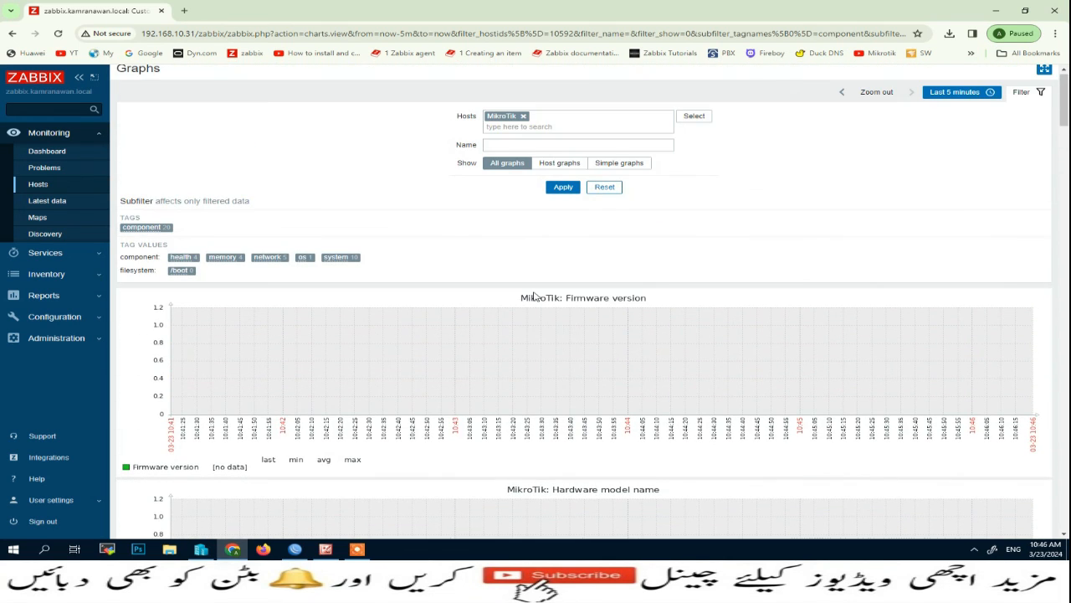